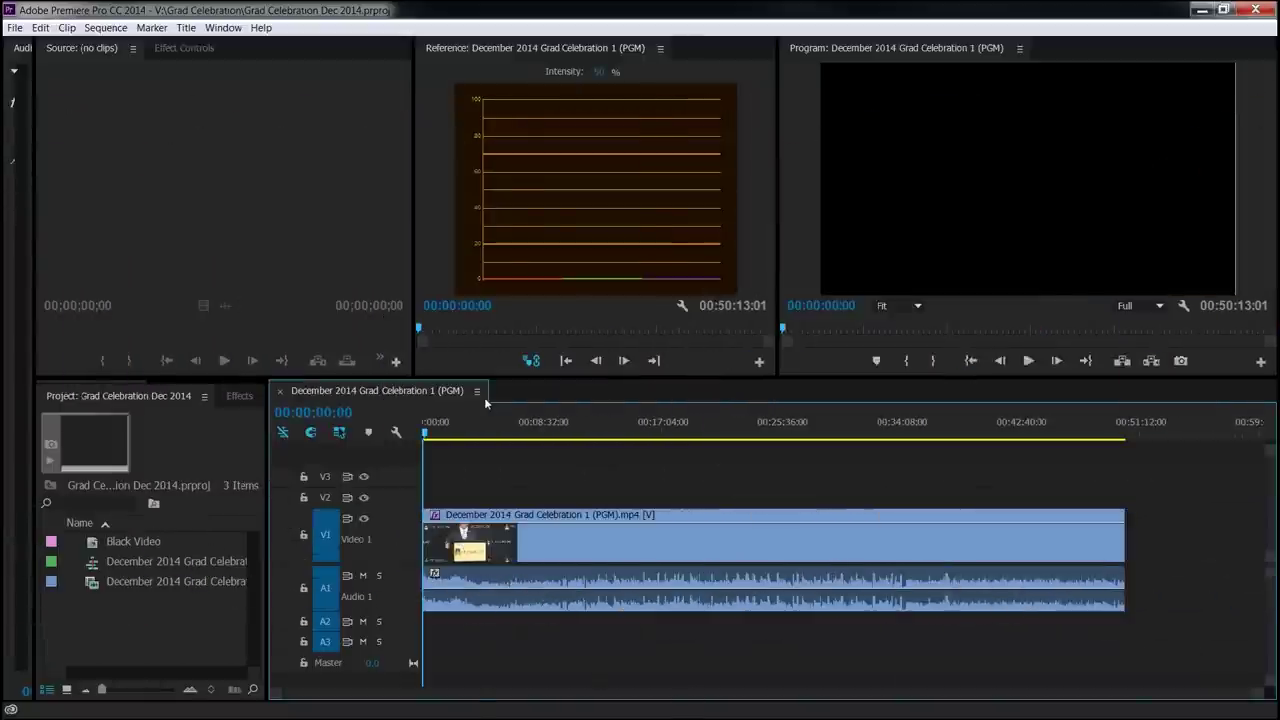
# - Move the playhead to 00:05:48:13 so the podium speaker shows in the Program monitor
pyautogui.click(503, 421)
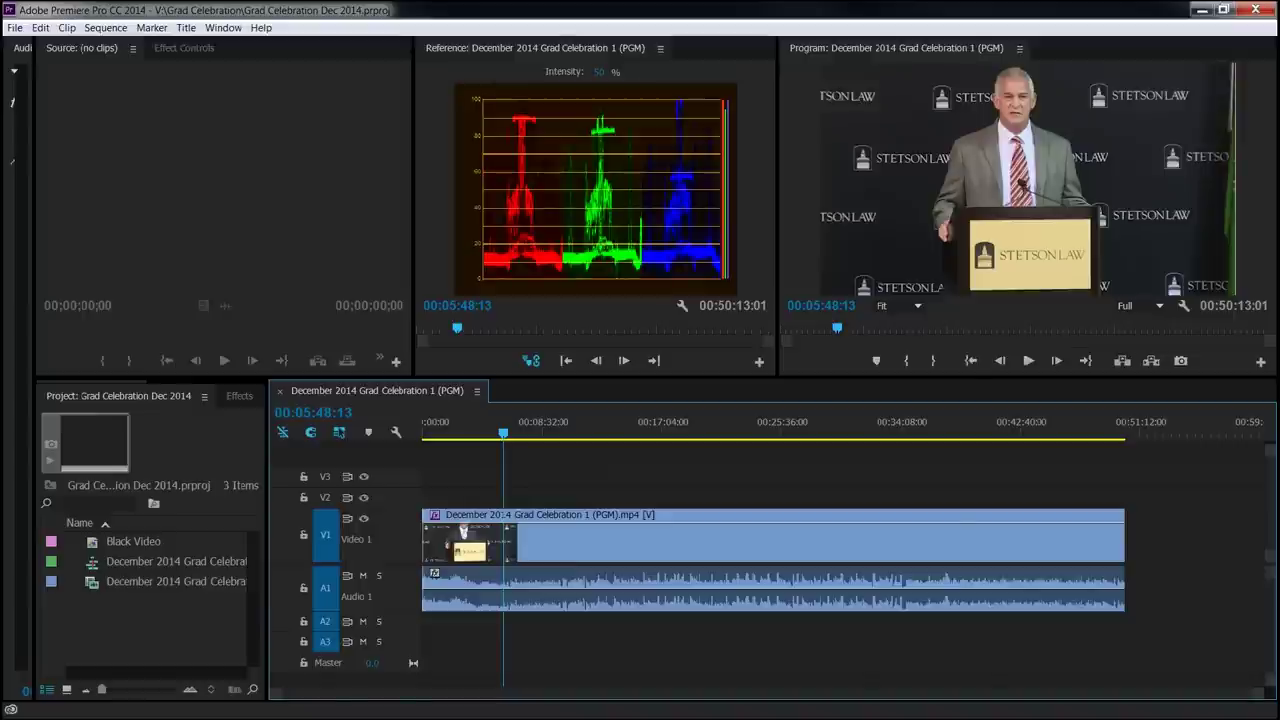
pyautogui.click(15, 27)
# - Start a media export of the sequence in MPEG2-DVD format with the NTSC DV Progressive preset
pyautogui.click(697, 358)
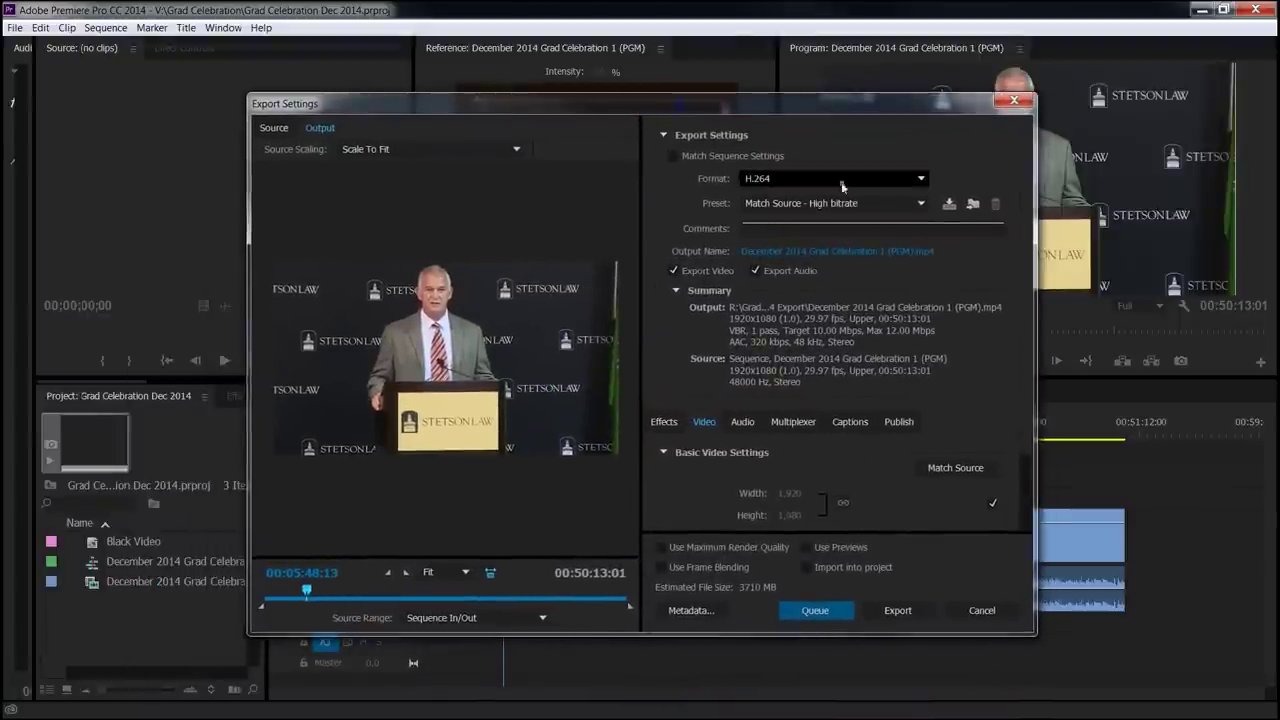
pyautogui.click(922, 181)
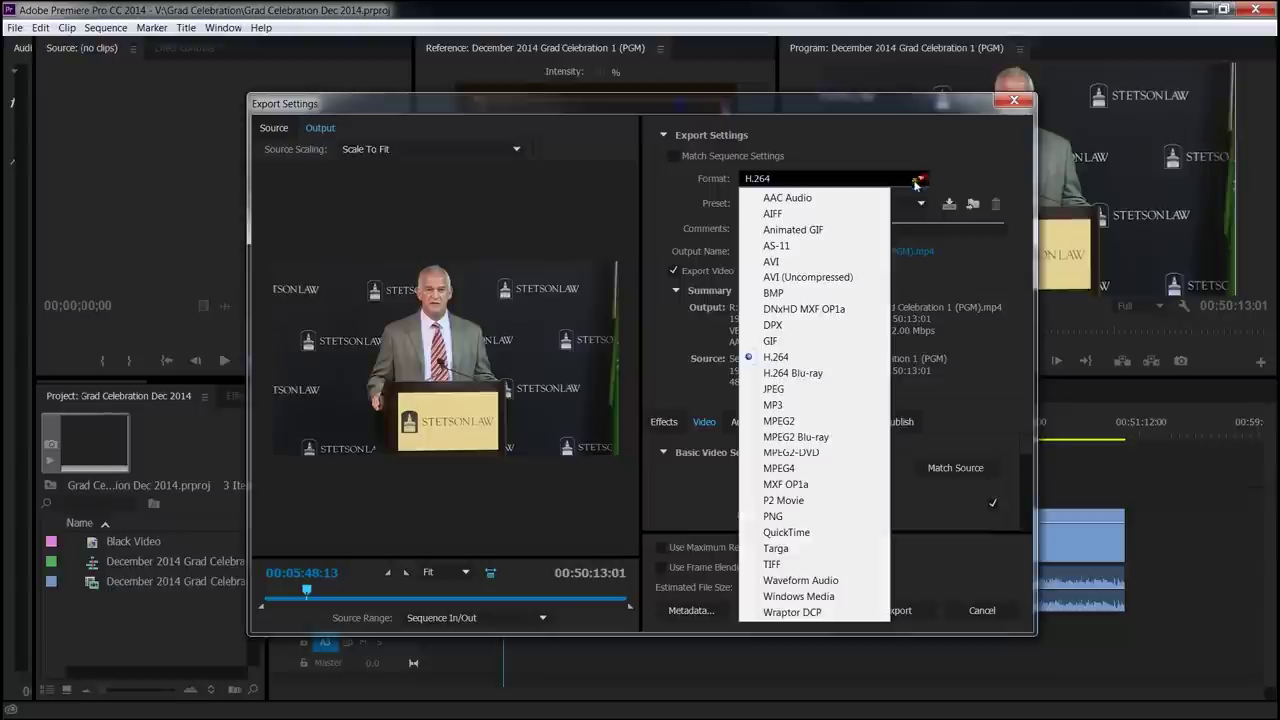
pyautogui.click(790, 454)
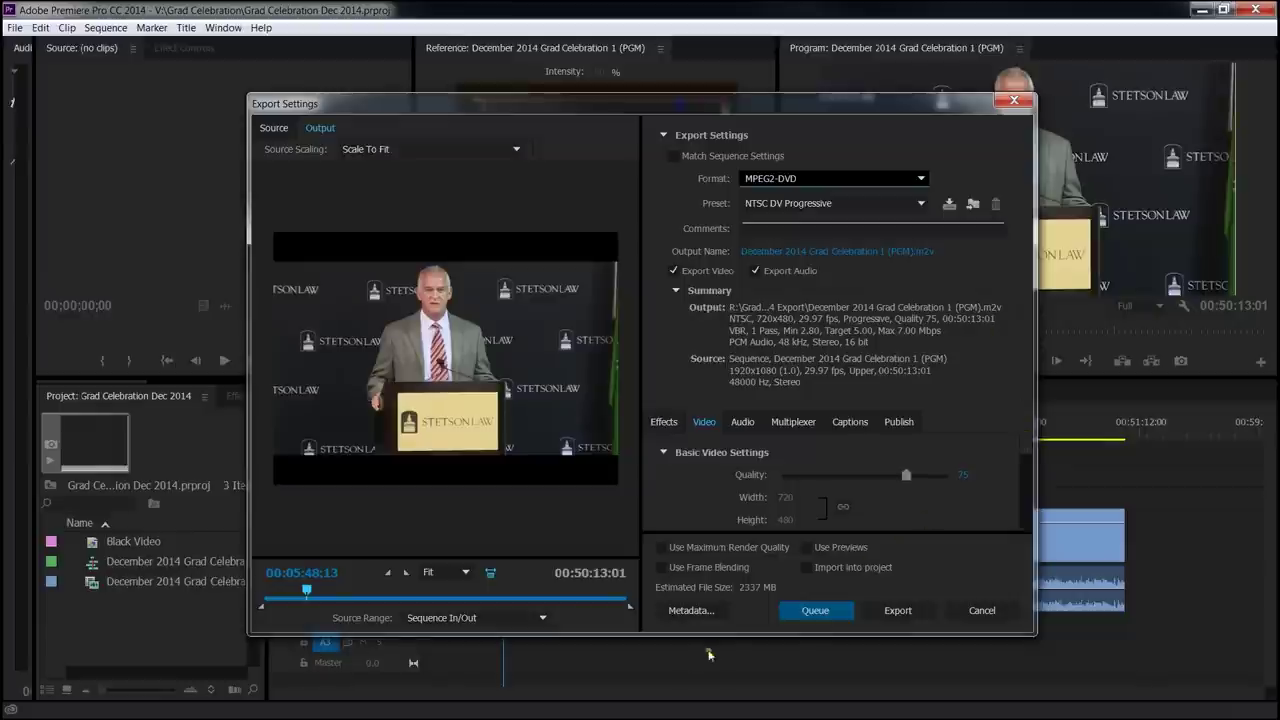
# - Switch the MPEG2-DVD video aspect ratio to Widescreen 16:9, making the preset Custom
pyautogui.moveTo(718, 636); pyautogui.dragTo(717, 672)
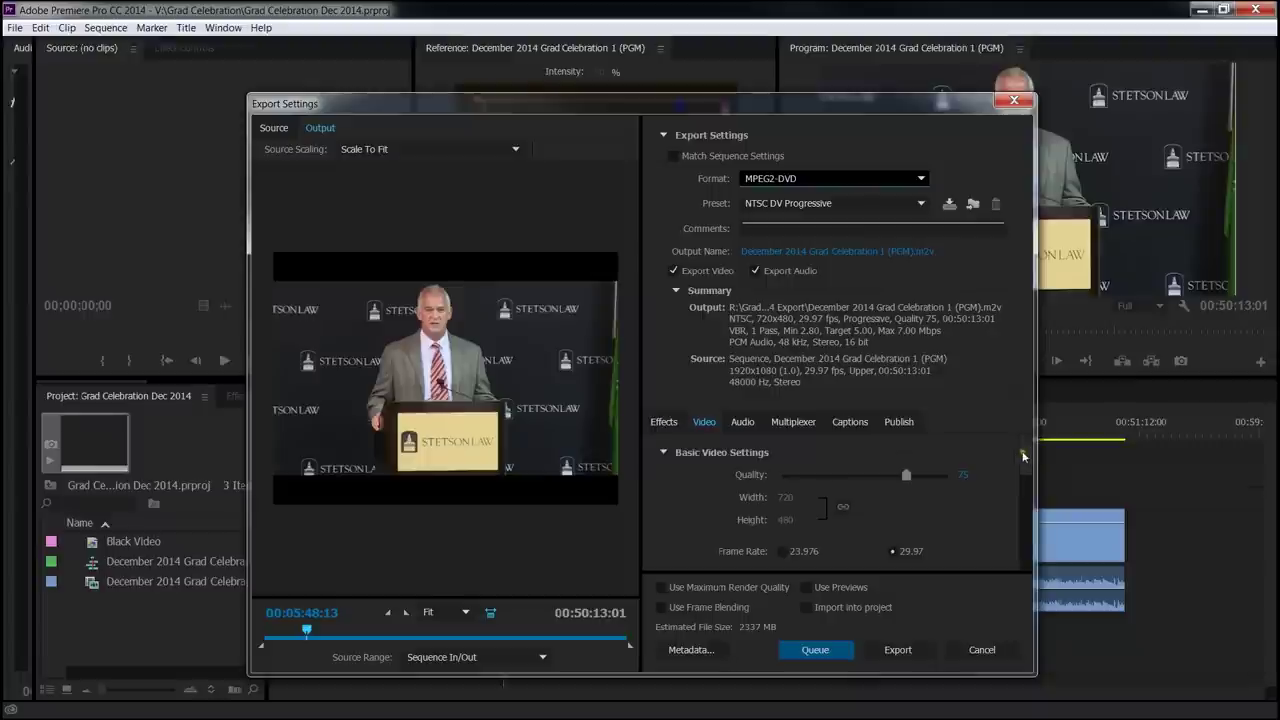
pyautogui.scroll(-3, 1010, 480)
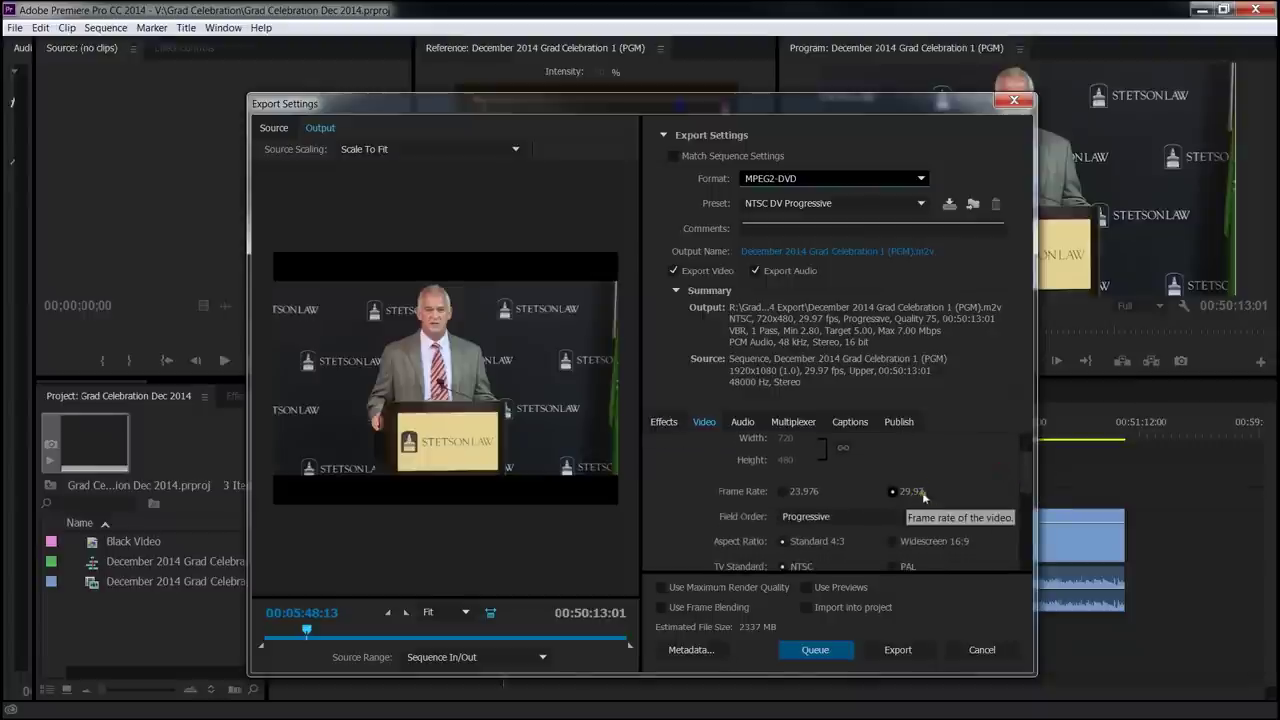
pyautogui.click(1024, 464)
pyautogui.moveTo(1024, 464); pyautogui.dragTo(1024, 482)
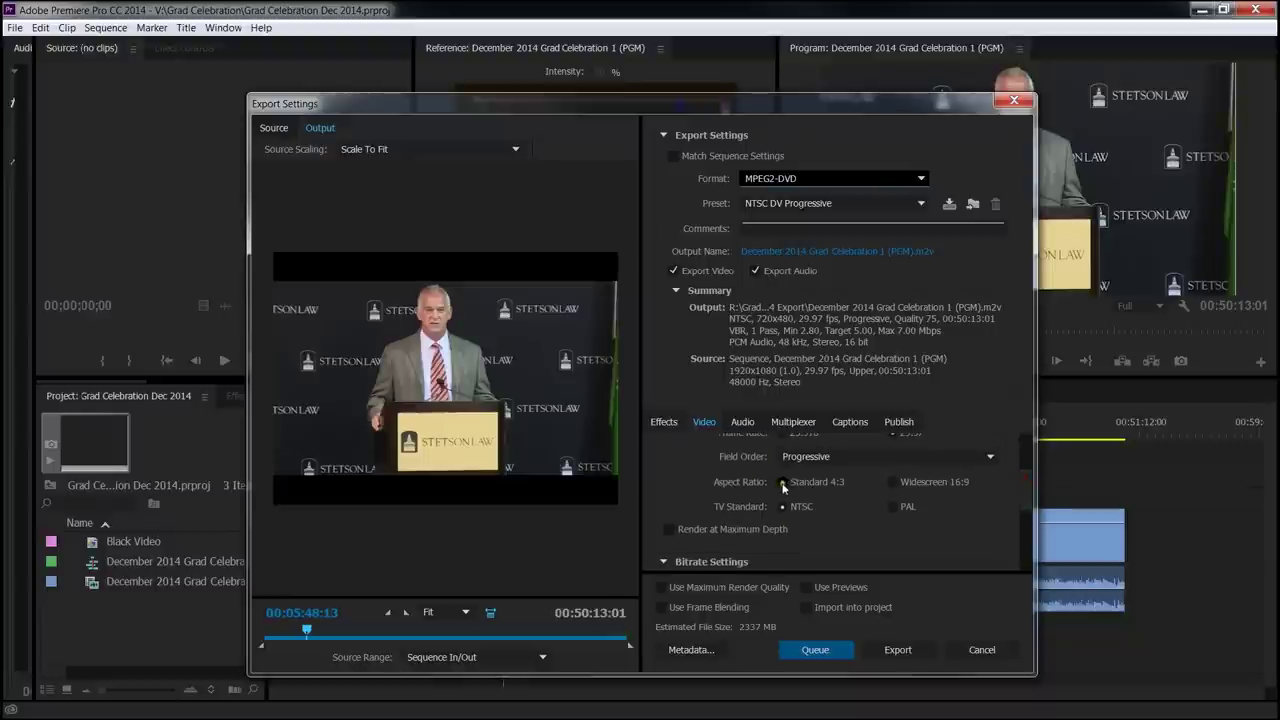
pyautogui.click(895, 483)
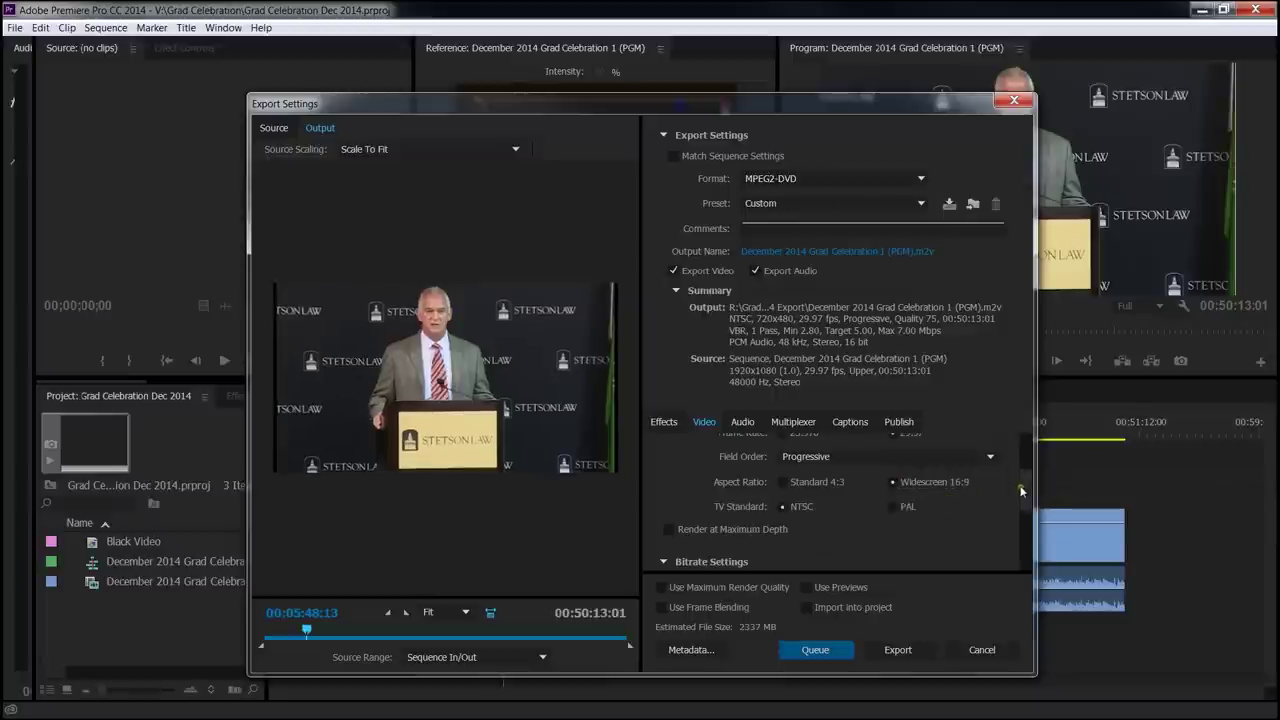
pyautogui.moveTo(1021, 490); pyautogui.dragTo(1021, 526)
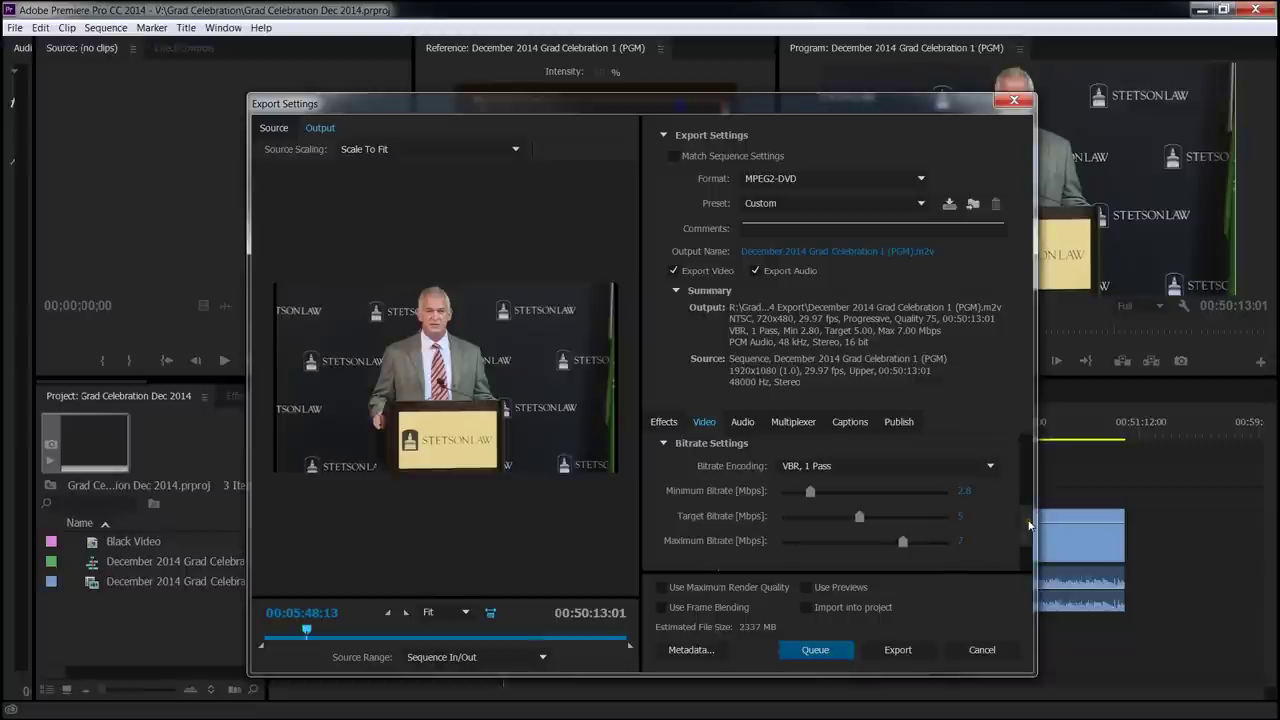
pyautogui.scroll(-2, 1028, 535)
pyautogui.scroll(-1, 1028, 535)
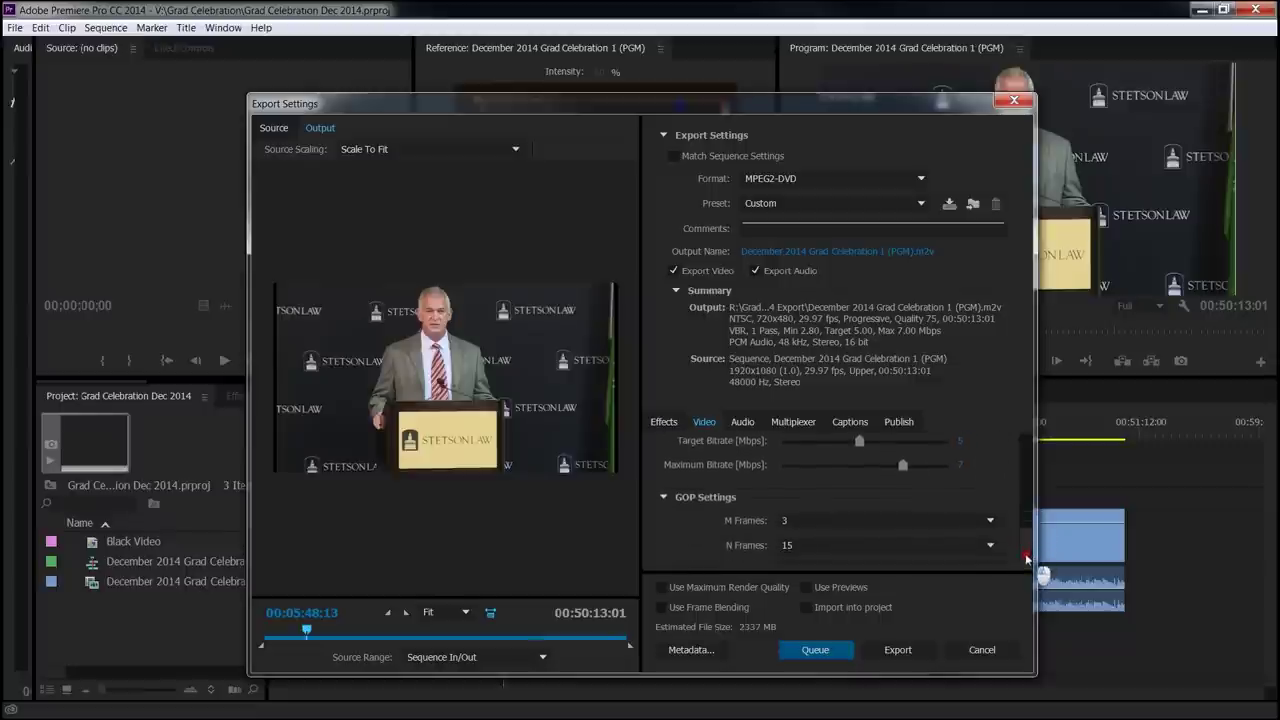
pyautogui.scroll(5, 1030, 552)
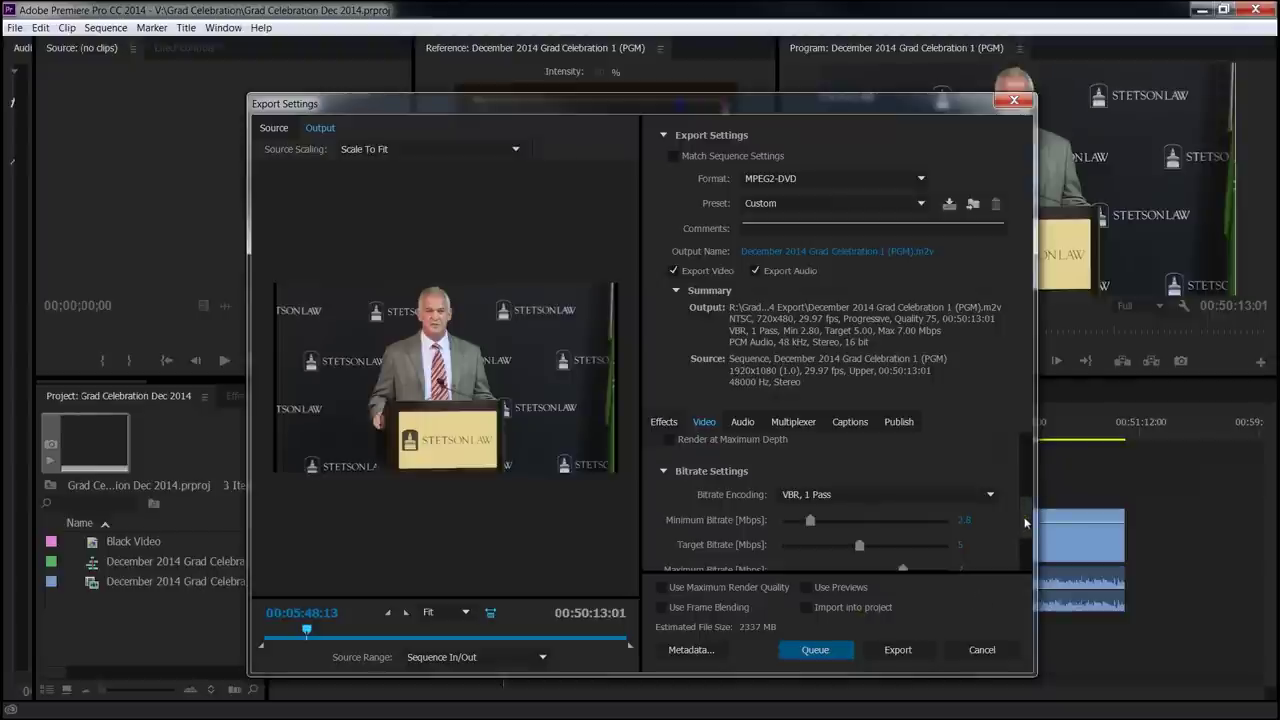
pyautogui.scroll(-3, 1025, 522)
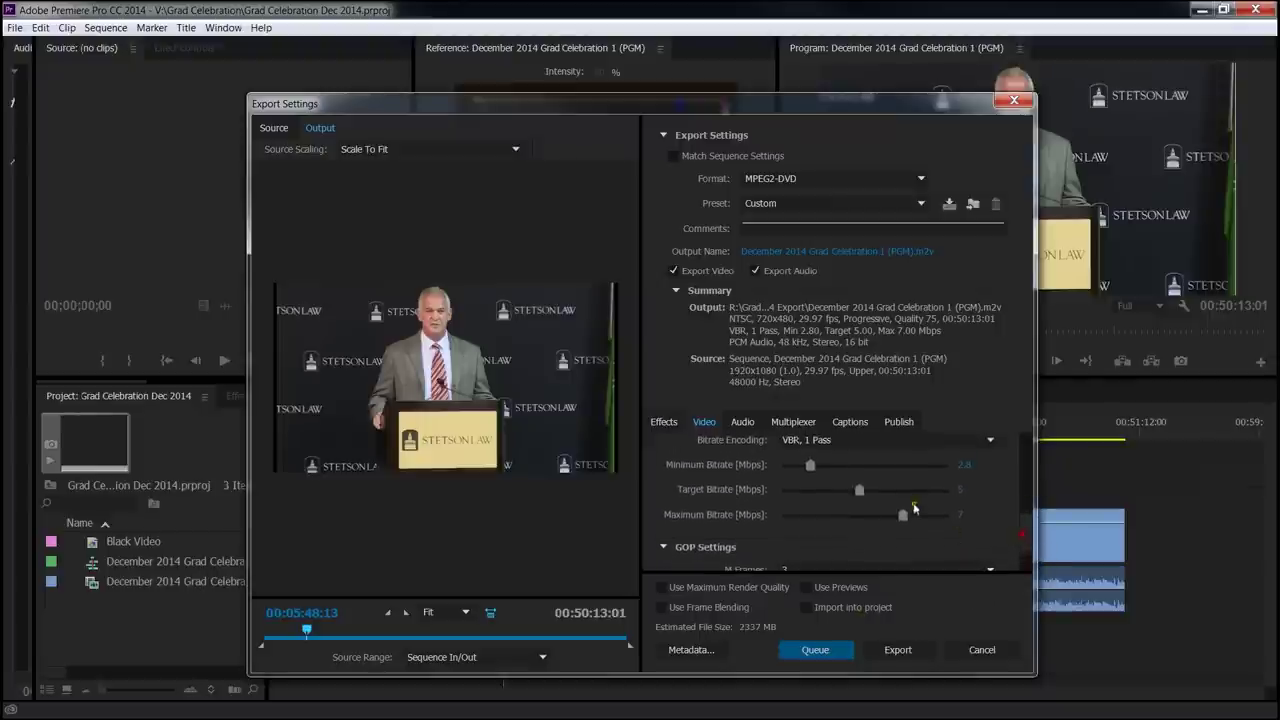
pyautogui.scroll(2, 1028, 545)
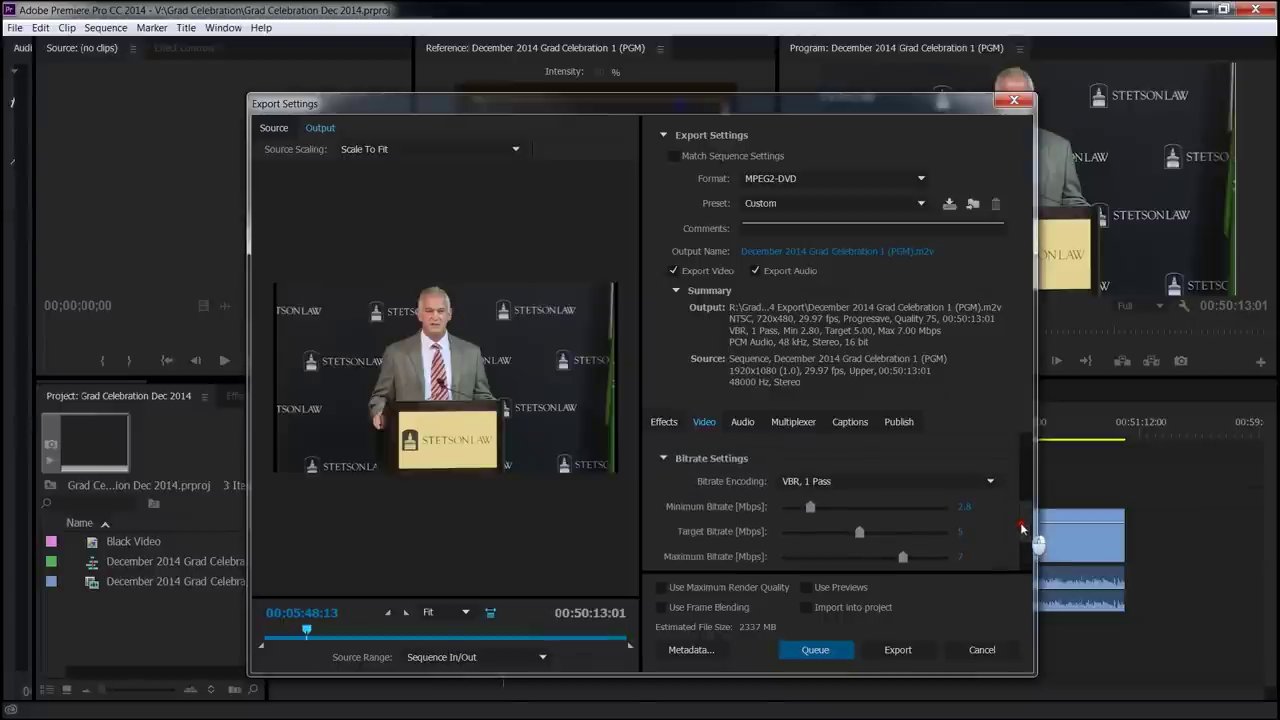
pyautogui.scroll(-3, 1024, 522)
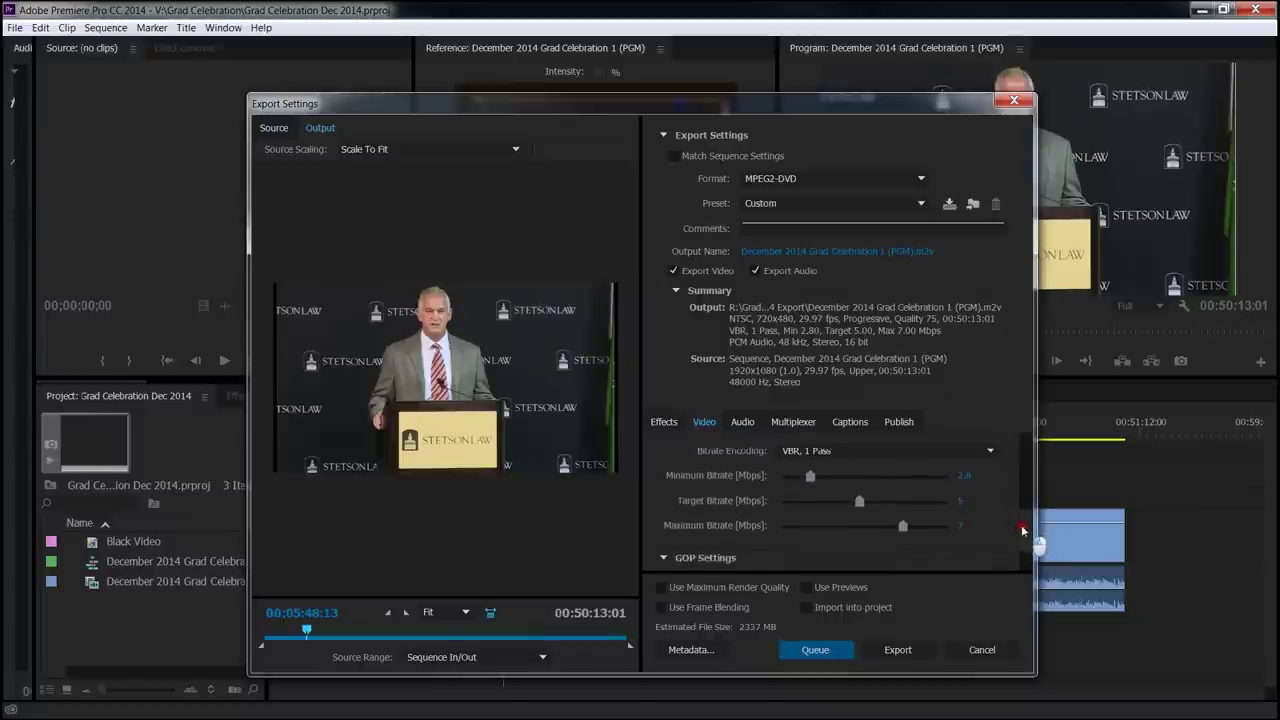
pyautogui.scroll(-1, 1024, 539)
pyautogui.scroll(2, 1024, 540)
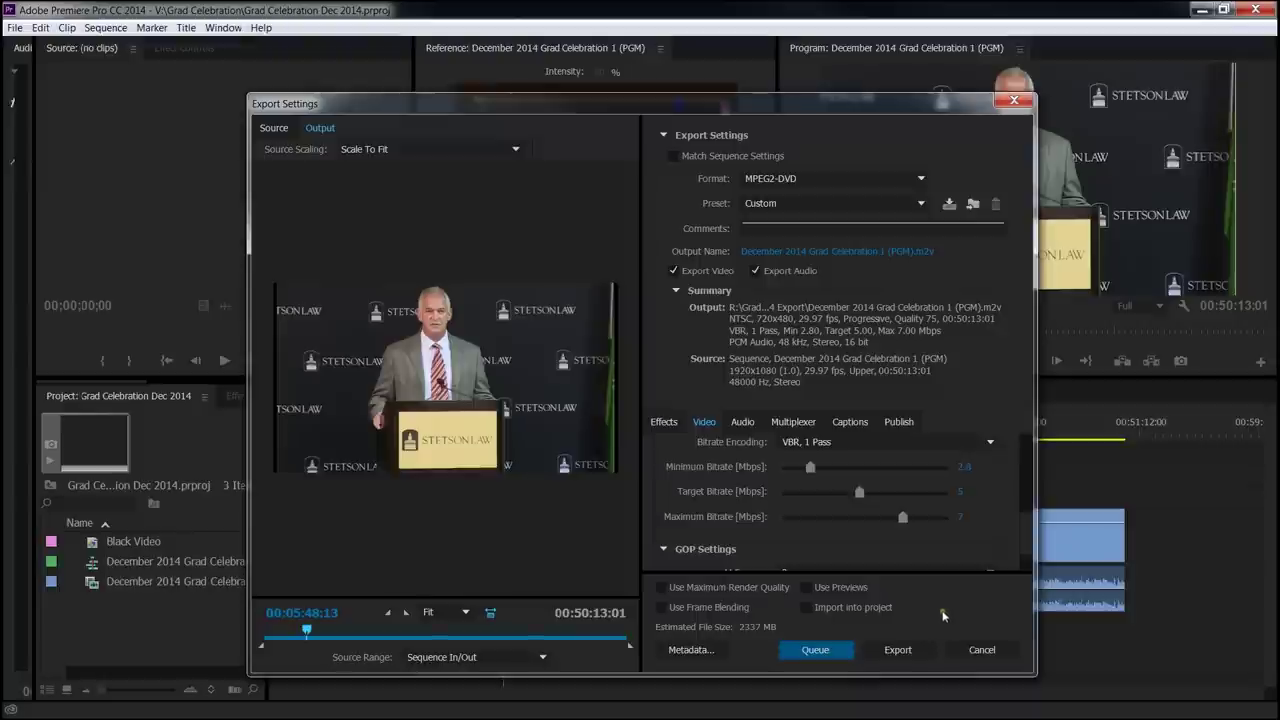
pyautogui.scroll(5, 958, 618)
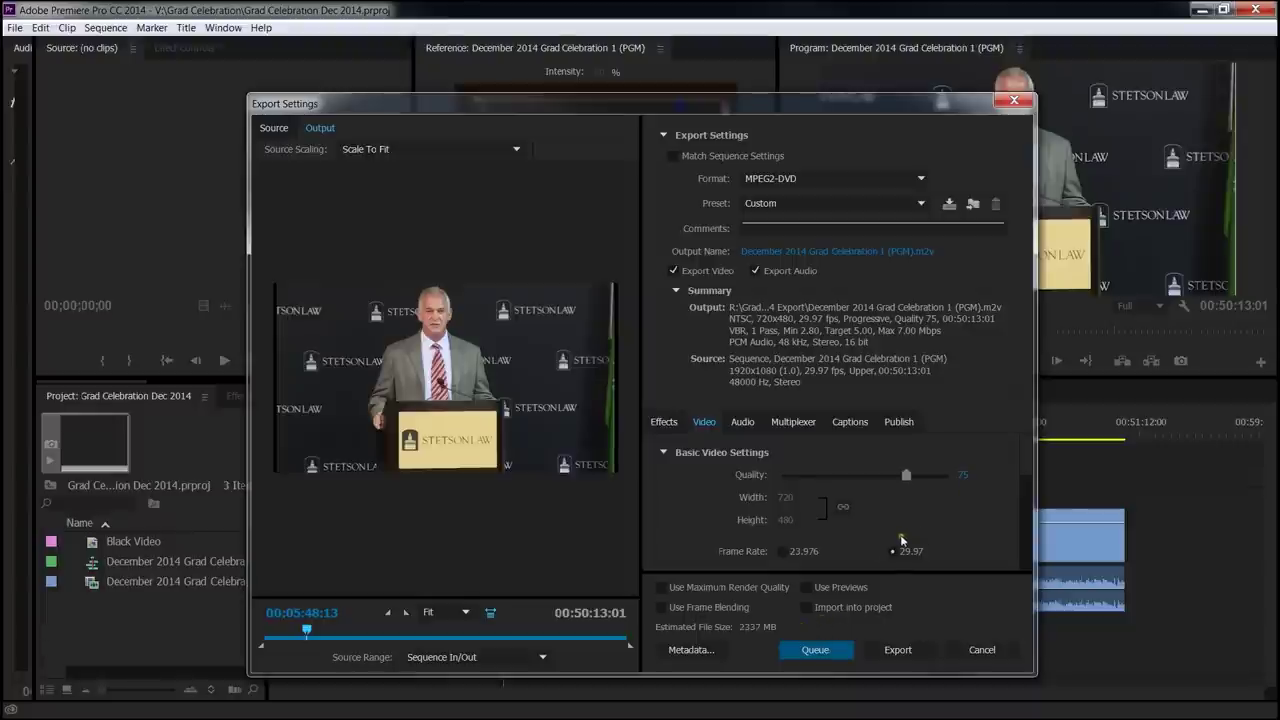
pyautogui.scroll(-5, 1024, 461)
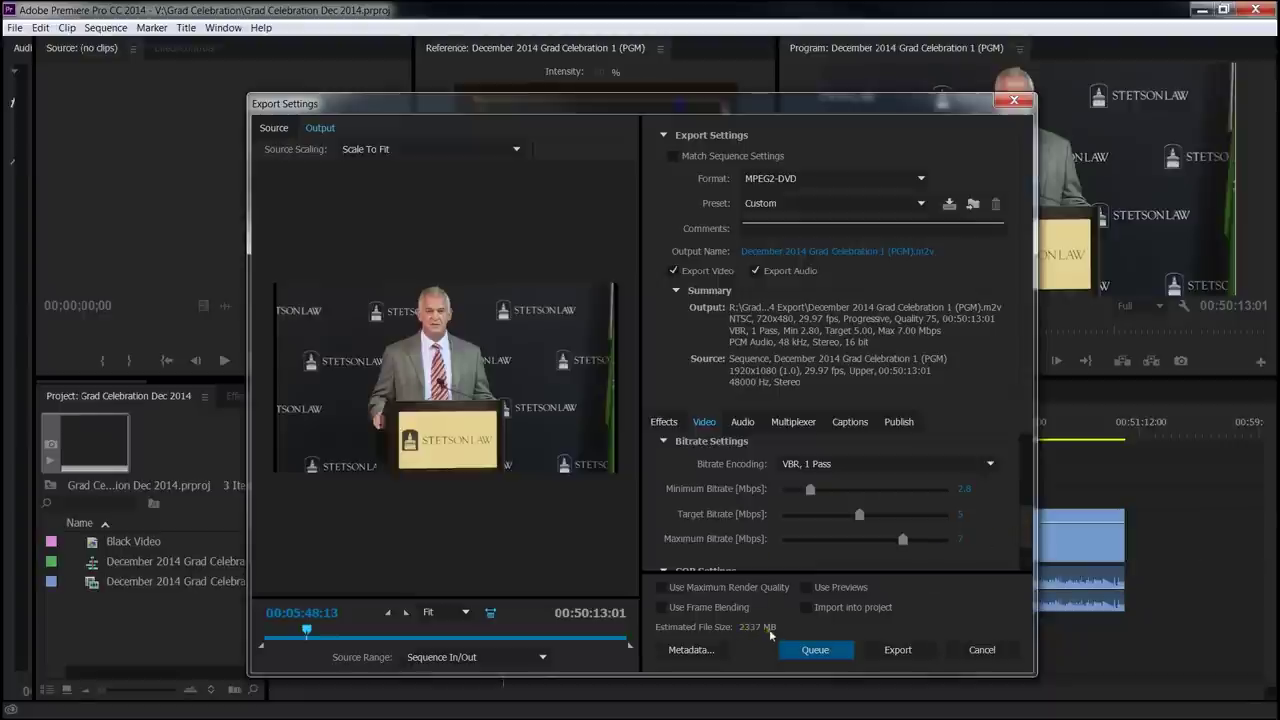
pyautogui.scroll(-1, 750, 500)
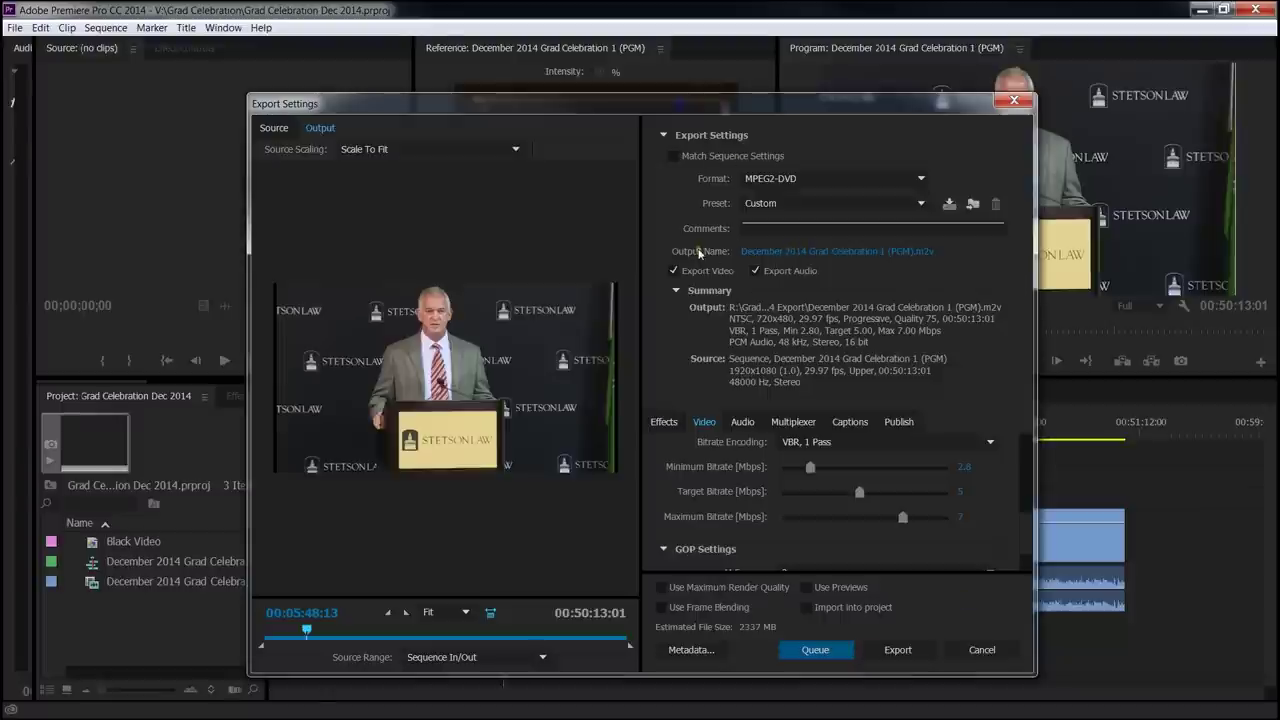
# - Rename the output to 'December 2014 Grad Celebration.m2v' and queue the export in Media Encoder
pyautogui.click(836, 251)
pyautogui.moveTo(872, 120); pyautogui.dragTo(792, 70)
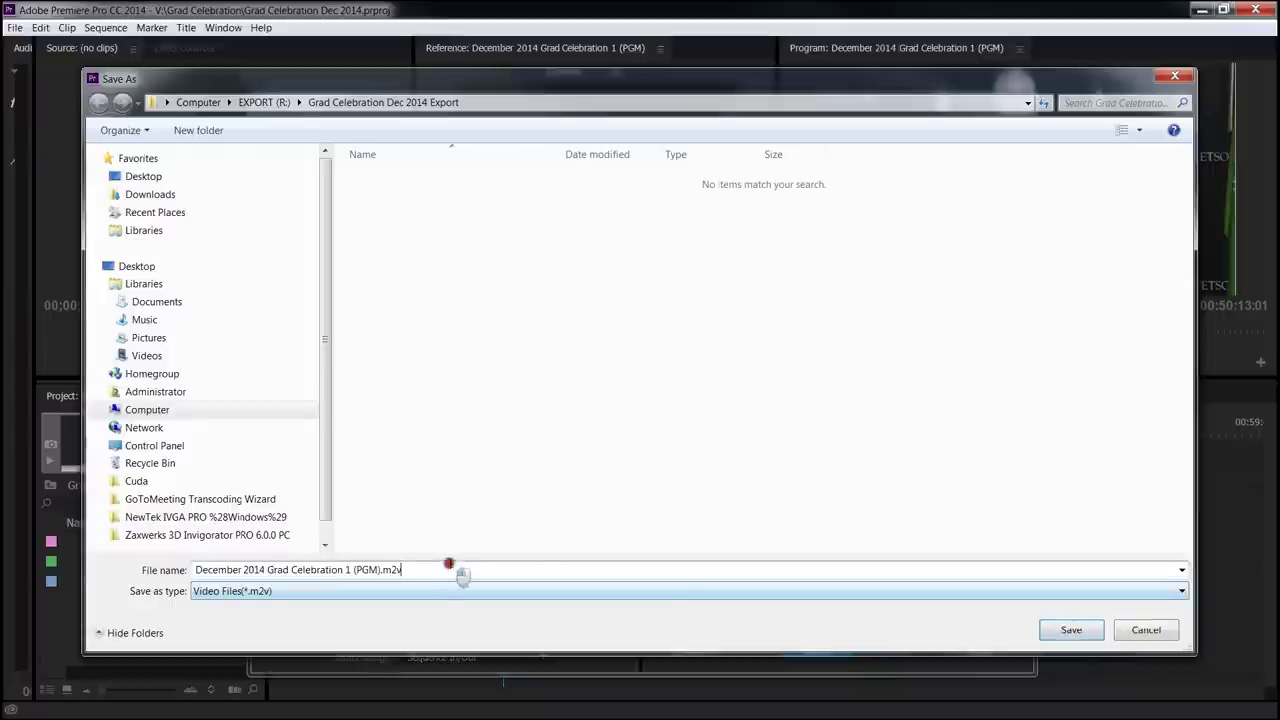
pyautogui.moveTo(457, 569); pyautogui.dragTo(341, 578)
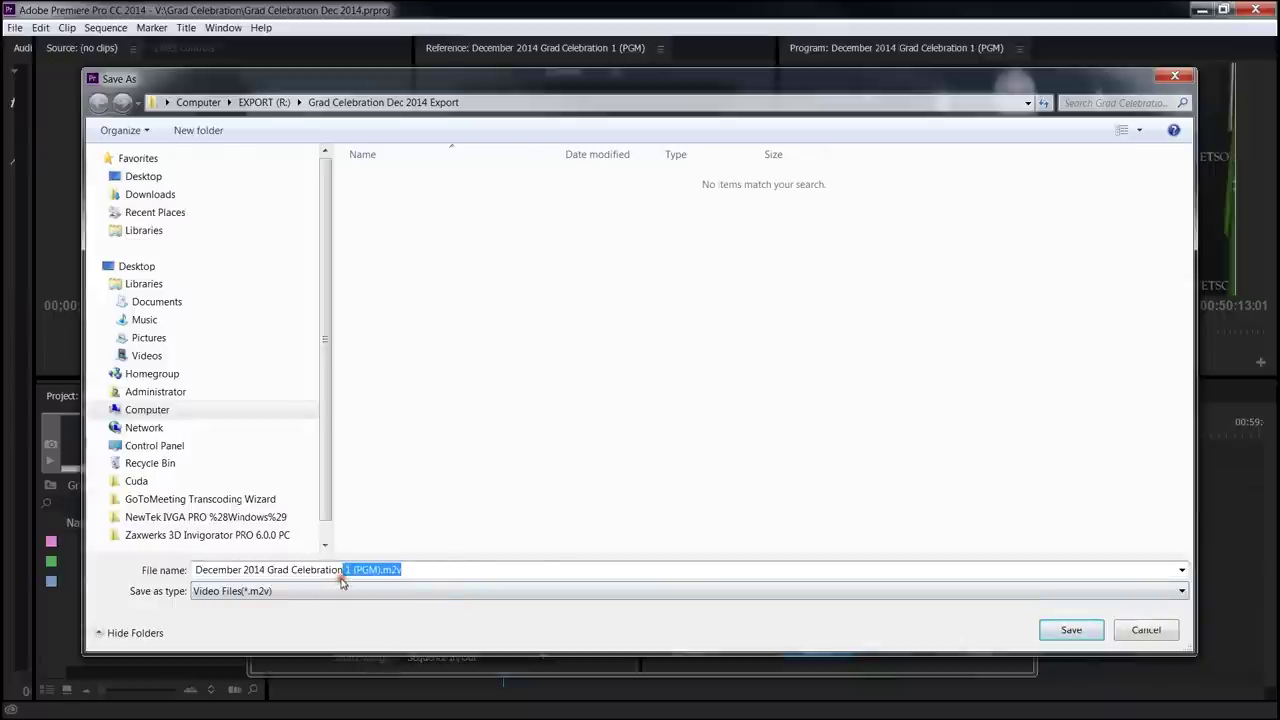
pyautogui.press('BackSpace')
pyautogui.click(1071, 630)
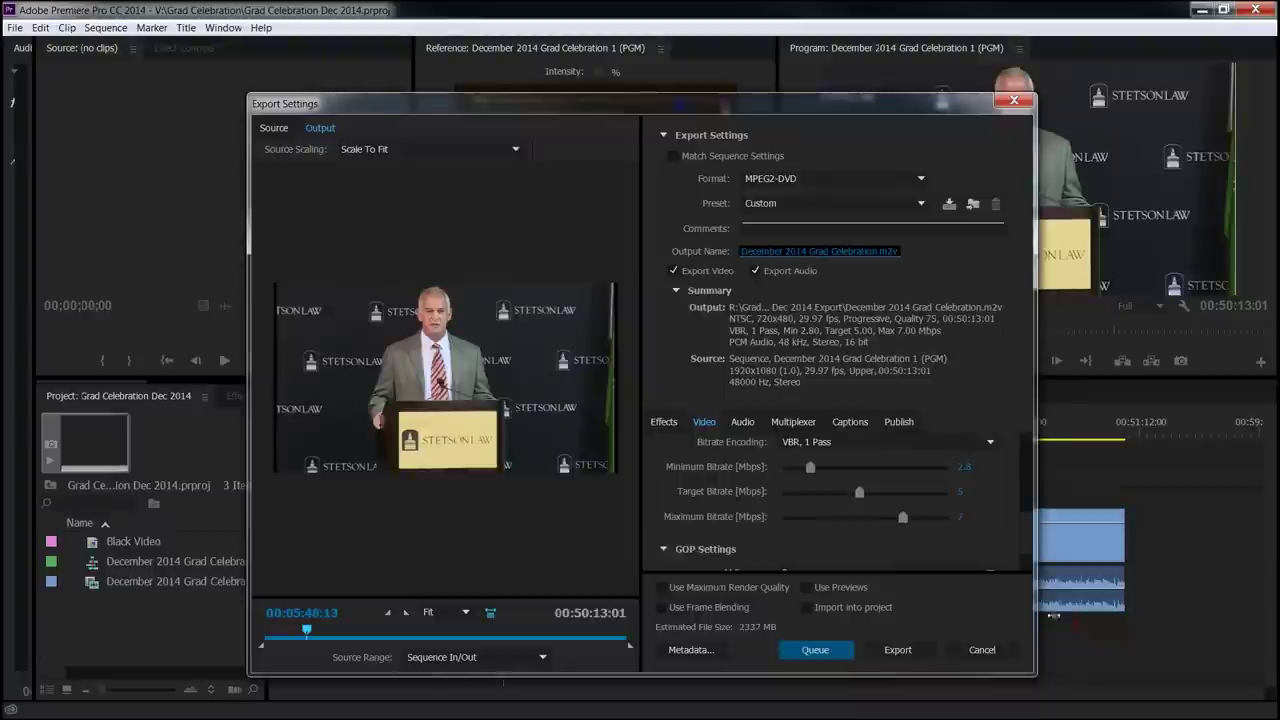
pyautogui.click(818, 651)
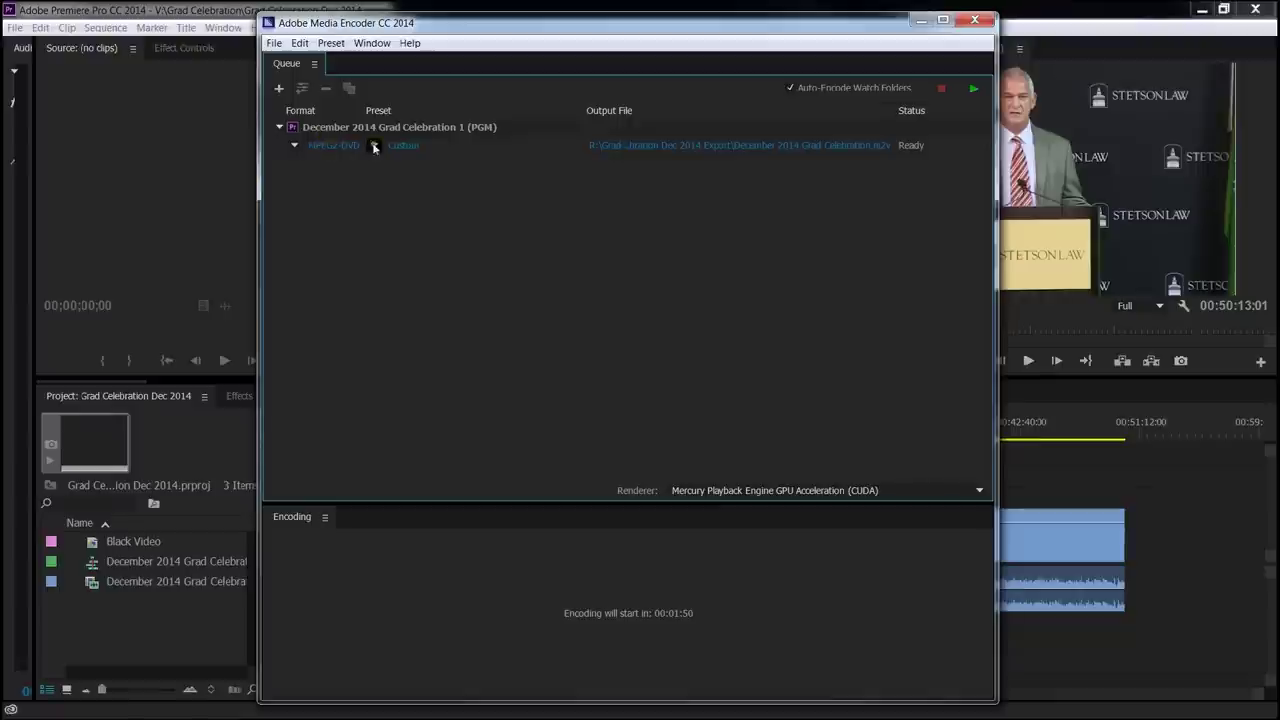
# - Run the Media Encoder queue until the MPEG2-DVD job of the sequence shows Done
pyautogui.click(973, 90)
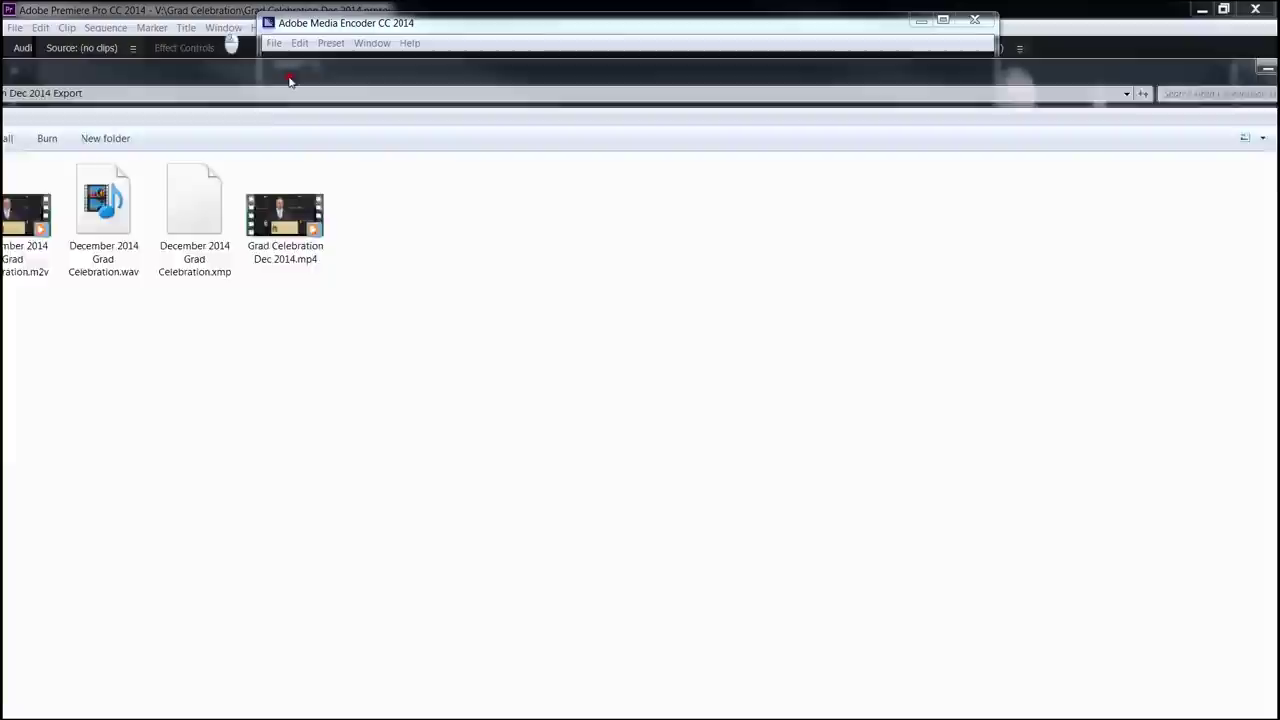
# - Check that the .m2v and .wav files are in the Grad Celebration Dec 2014 Export folder, then close the window
pyautogui.moveTo(286, 77); pyautogui.dragTo(369, 146)
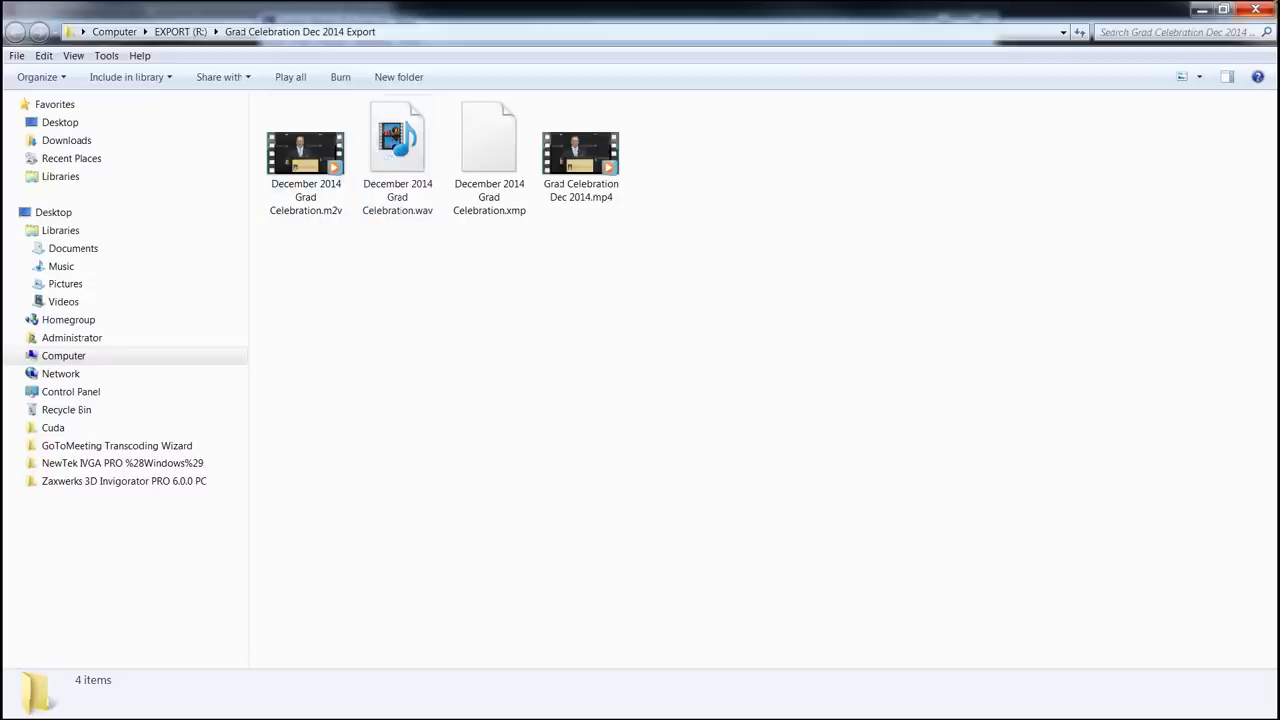
pyautogui.click(1222, 10)
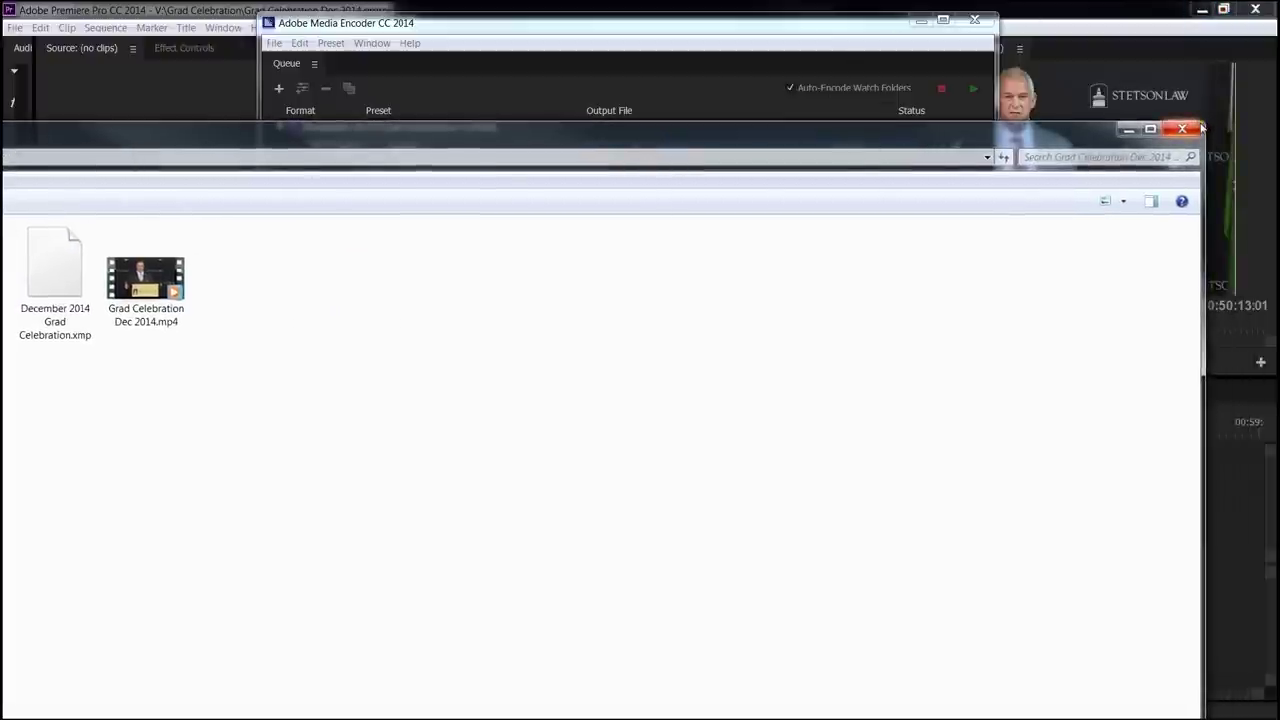
pyautogui.moveTo(1203, 124); pyautogui.dragTo(656, 420)
pyautogui.moveTo(514, 437); pyautogui.dragTo(1032, 100)
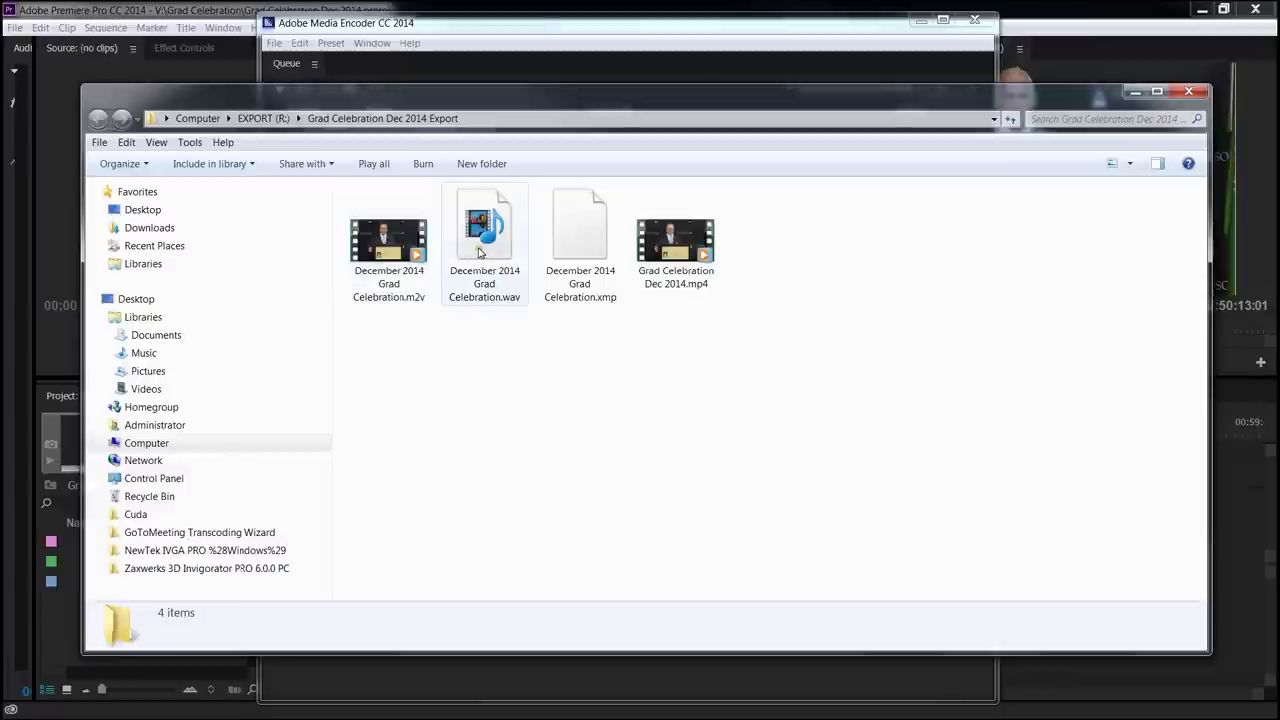
pyautogui.click(1189, 92)
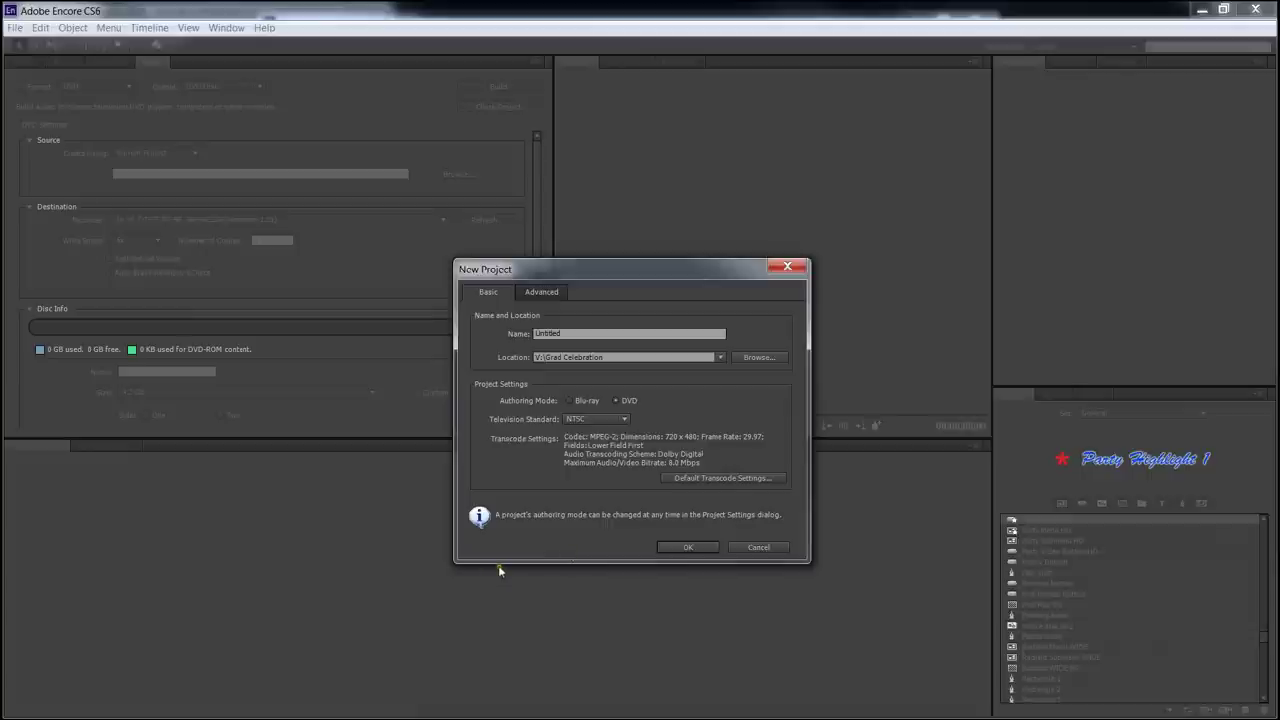
# - Create the Encore project named 'Grad Celebration', keeping the DVD and NTSC settings
pyautogui.moveTo(589, 335); pyautogui.dragTo(483, 333)
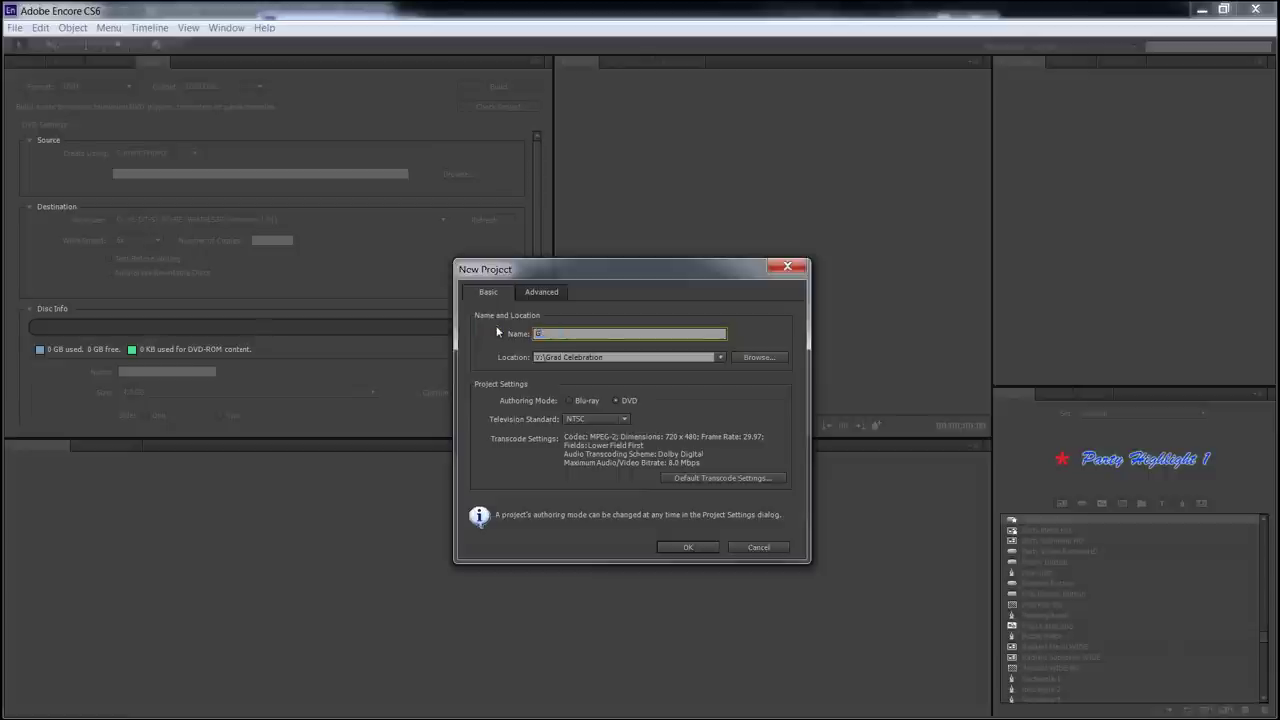
pyautogui.write('Grad Celebration')
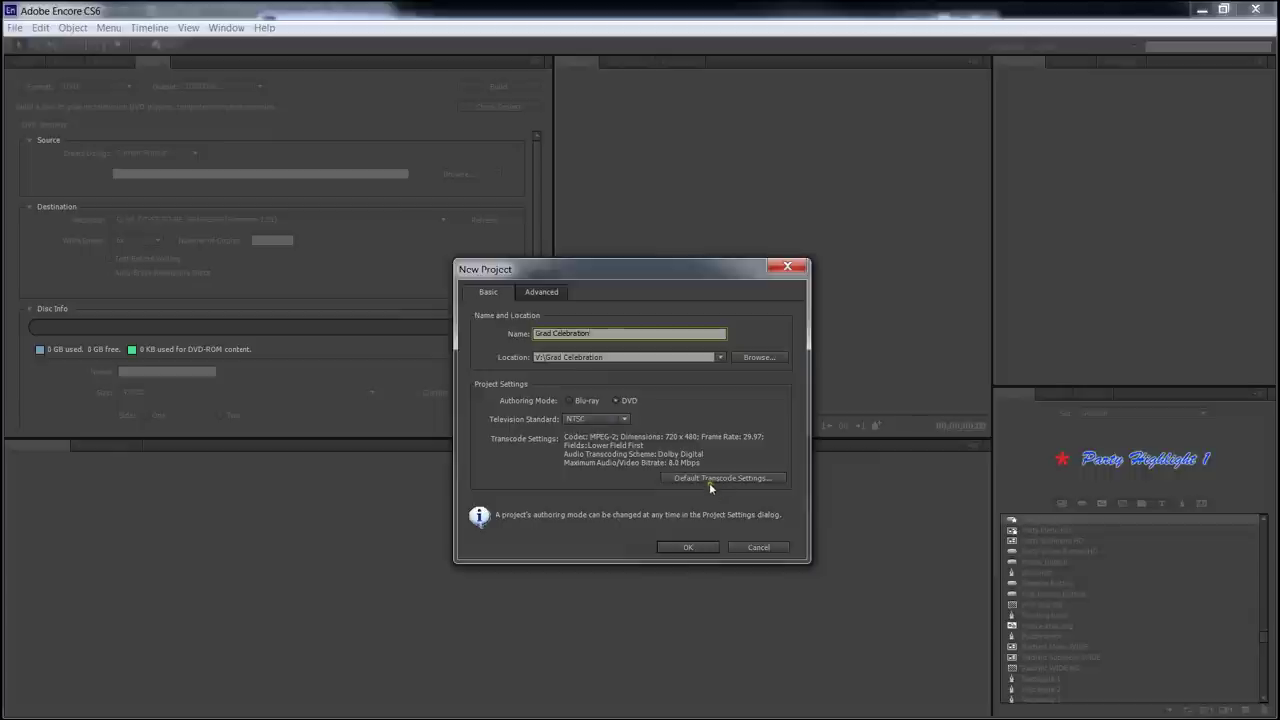
pyautogui.click(692, 547)
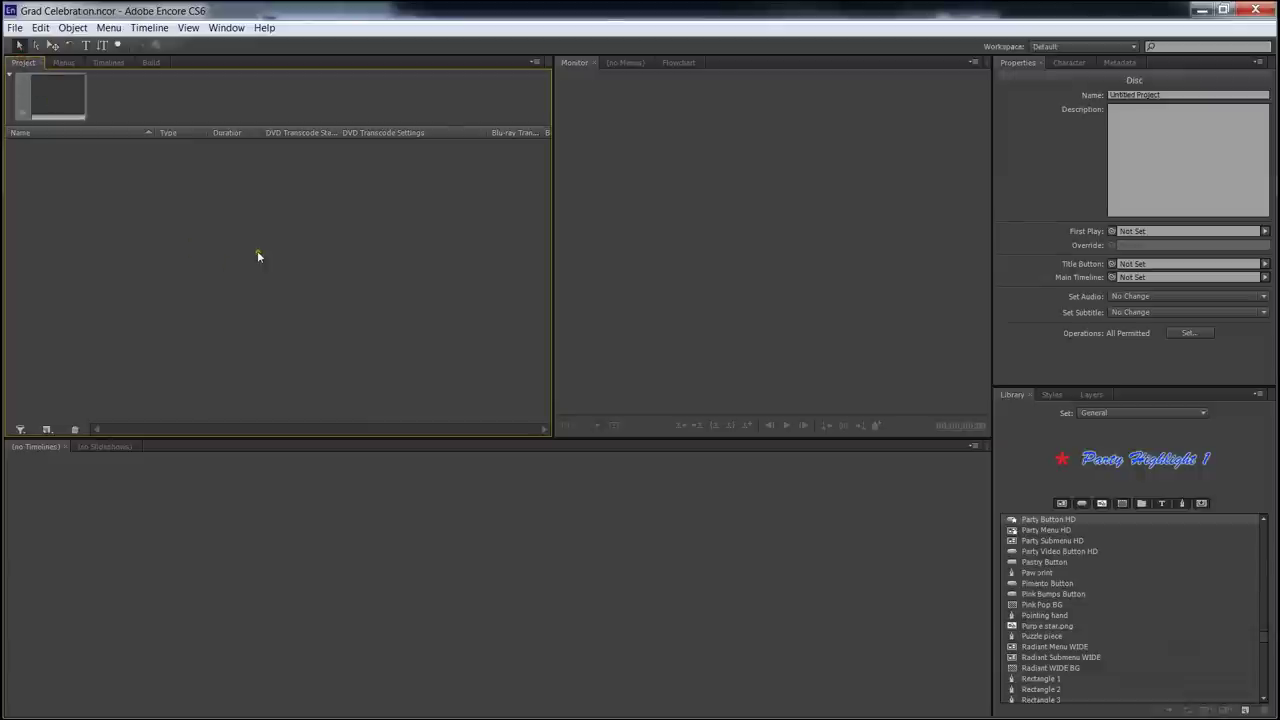
# - Import the .m2v and .wav files from EXPORT (R:) > Grad Celebration Dec 2014 Export as assets
pyautogui.rightClick(262, 253)
pyautogui.moveTo(314, 261)
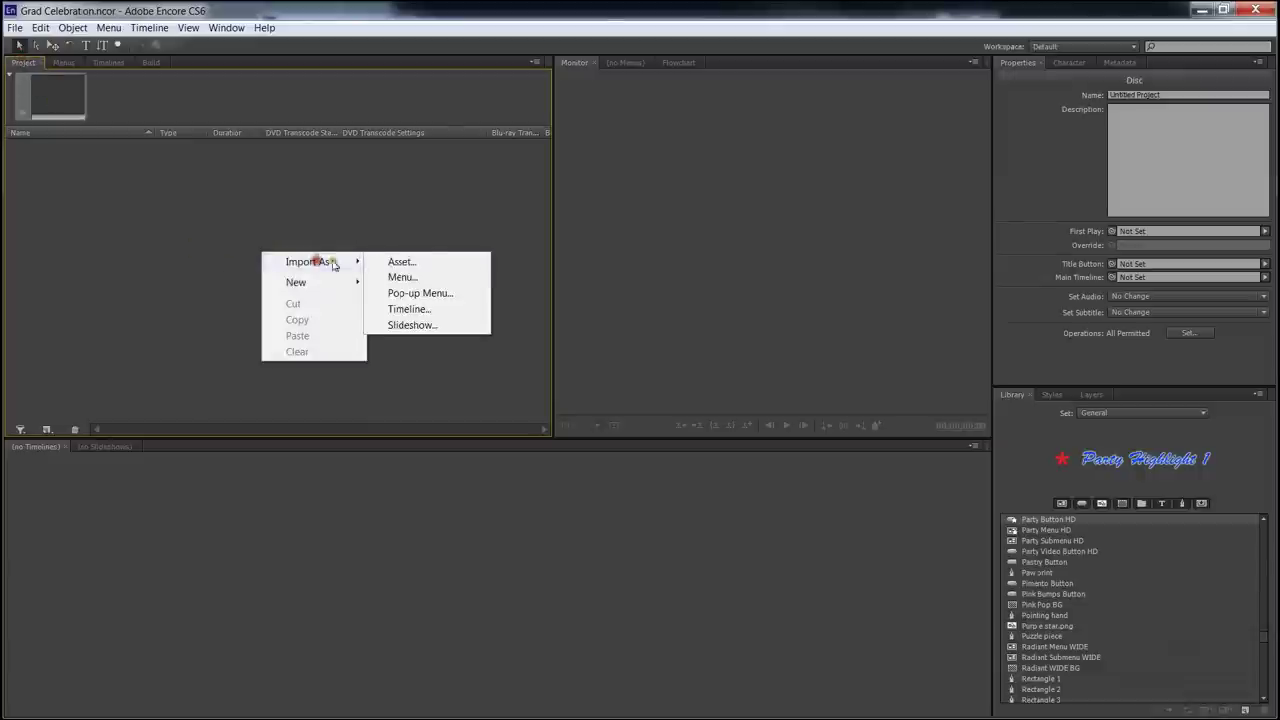
pyautogui.click(404, 262)
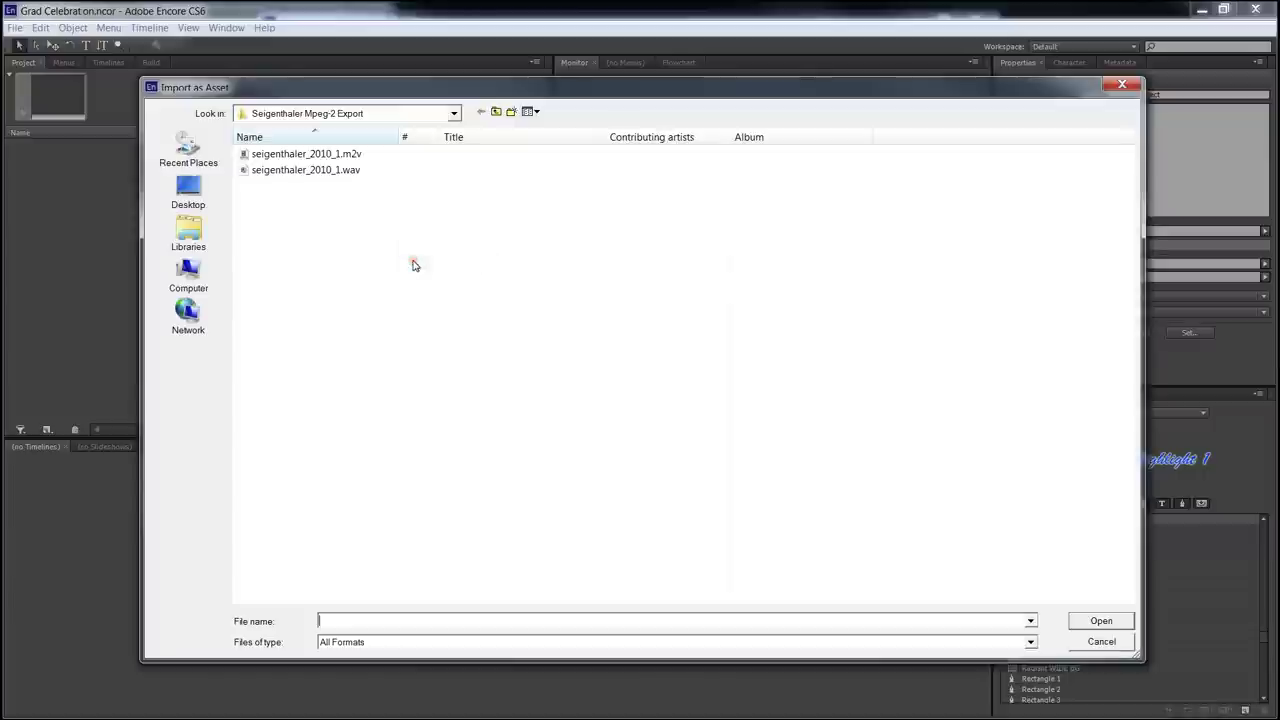
pyautogui.click(190, 276)
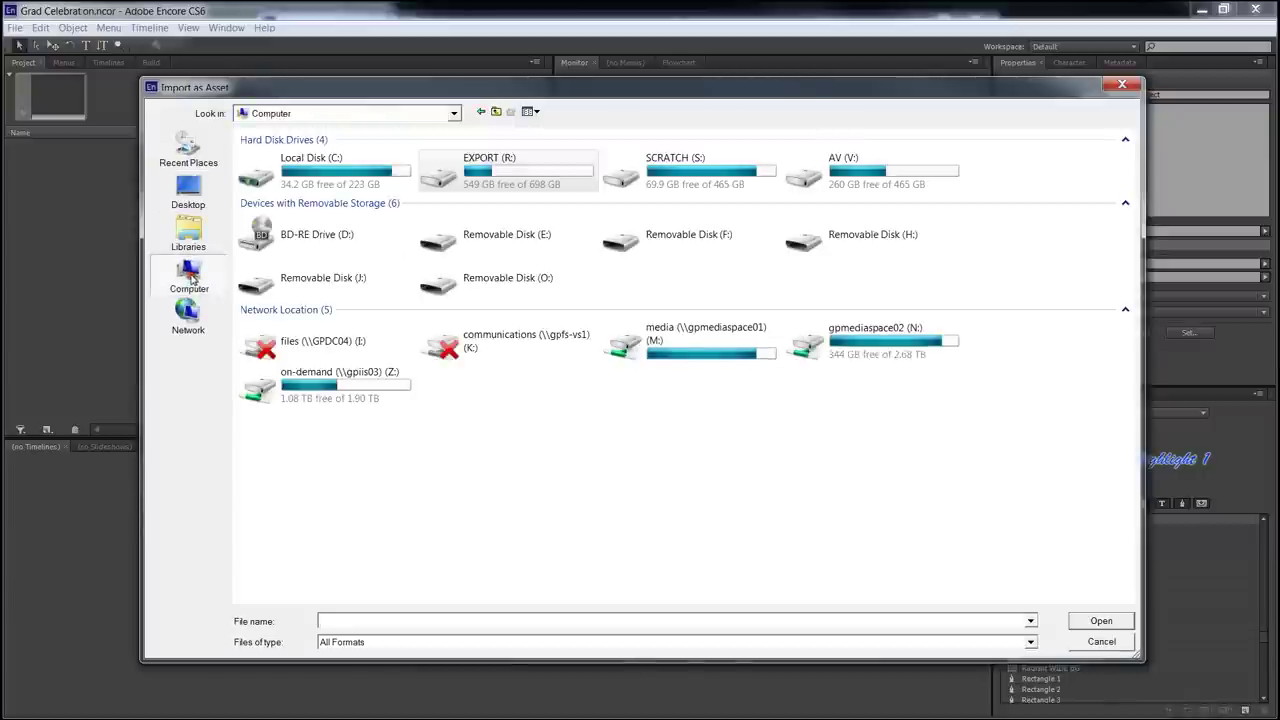
pyautogui.doubleClick(563, 178)
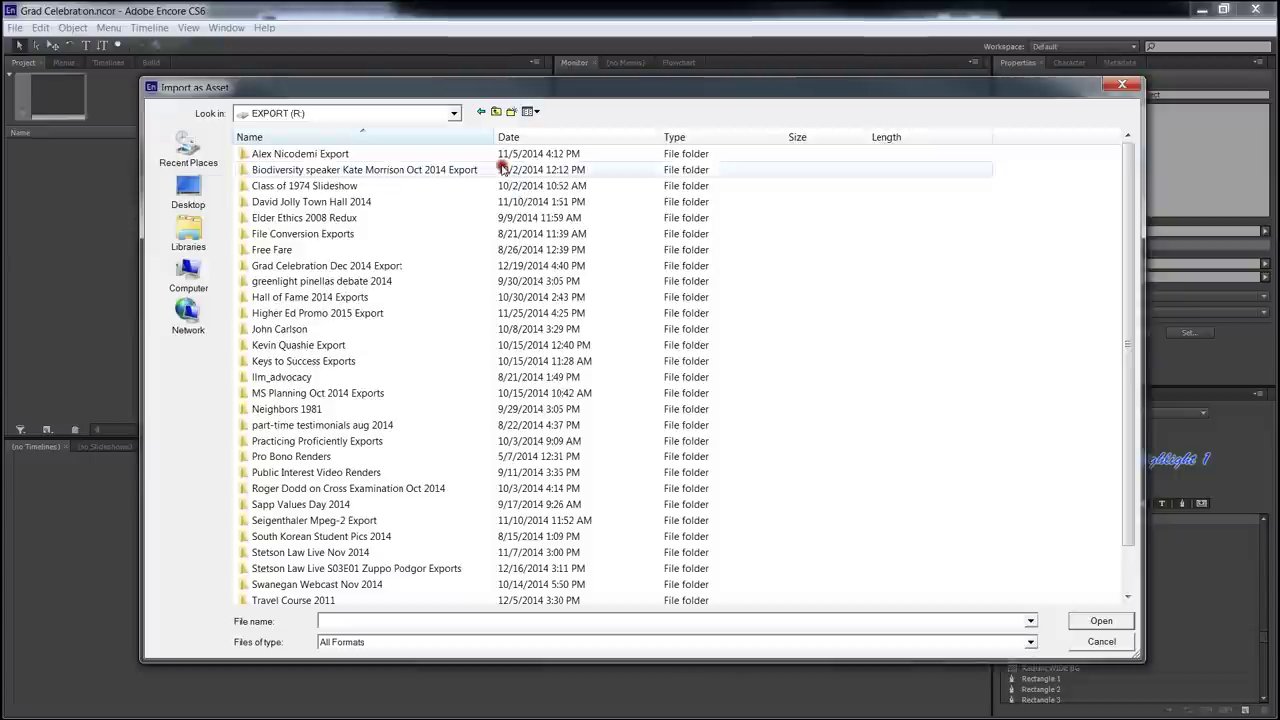
pyautogui.doubleClick(255, 265)
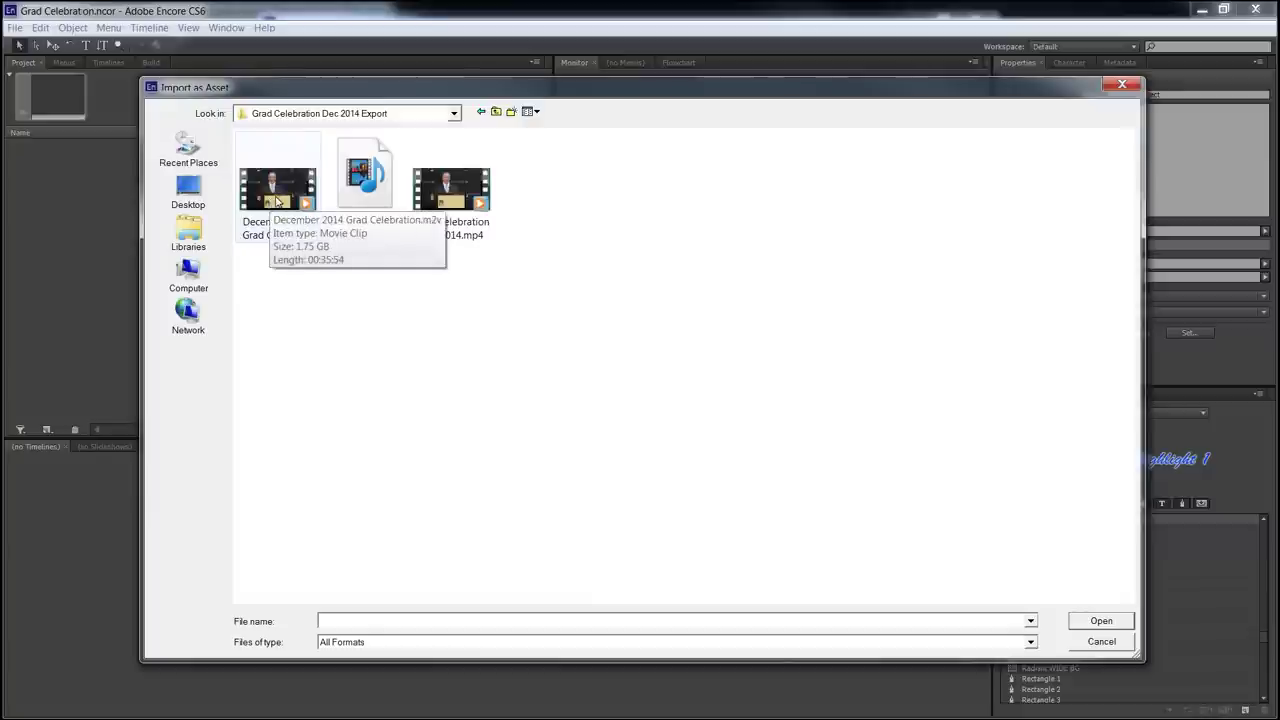
pyautogui.moveTo(275, 297); pyautogui.dragTo(362, 195)
pyautogui.click(1115, 621)
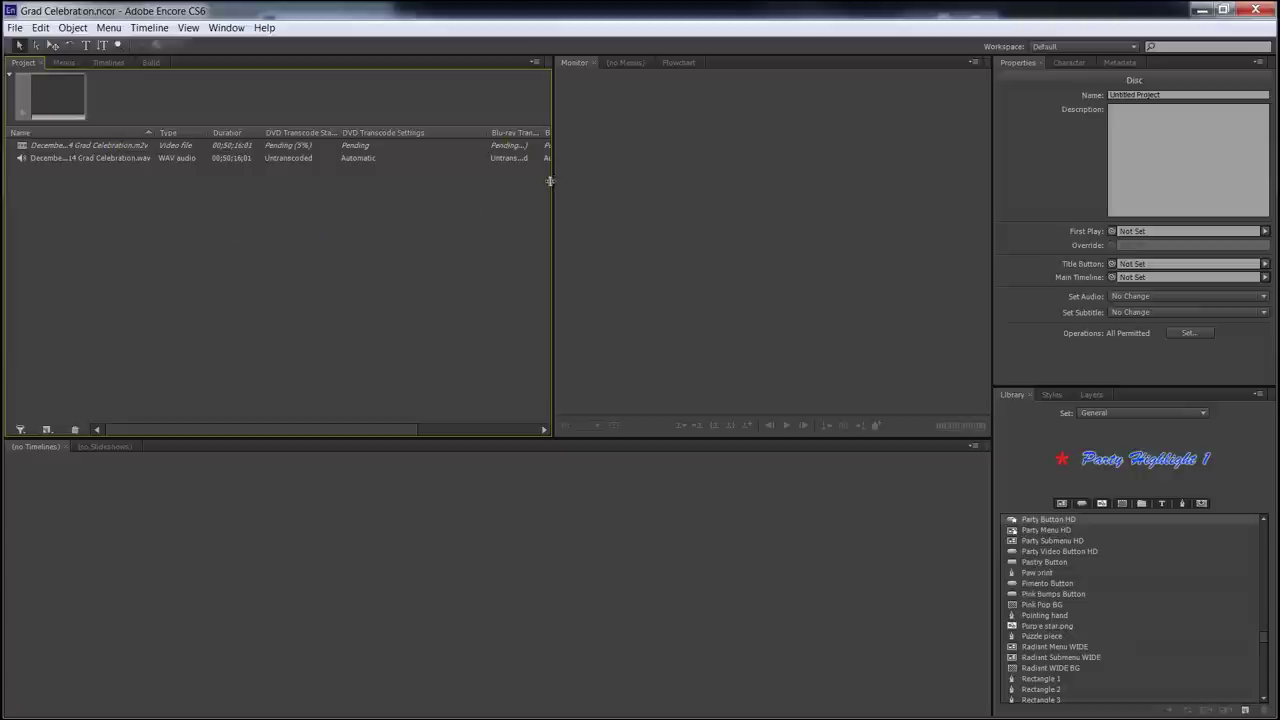
# - Confirm the .m2v asset is set to Don't Transcode, then select both the .m2v and .wav assets
pyautogui.hscroll(3, 270, 235)
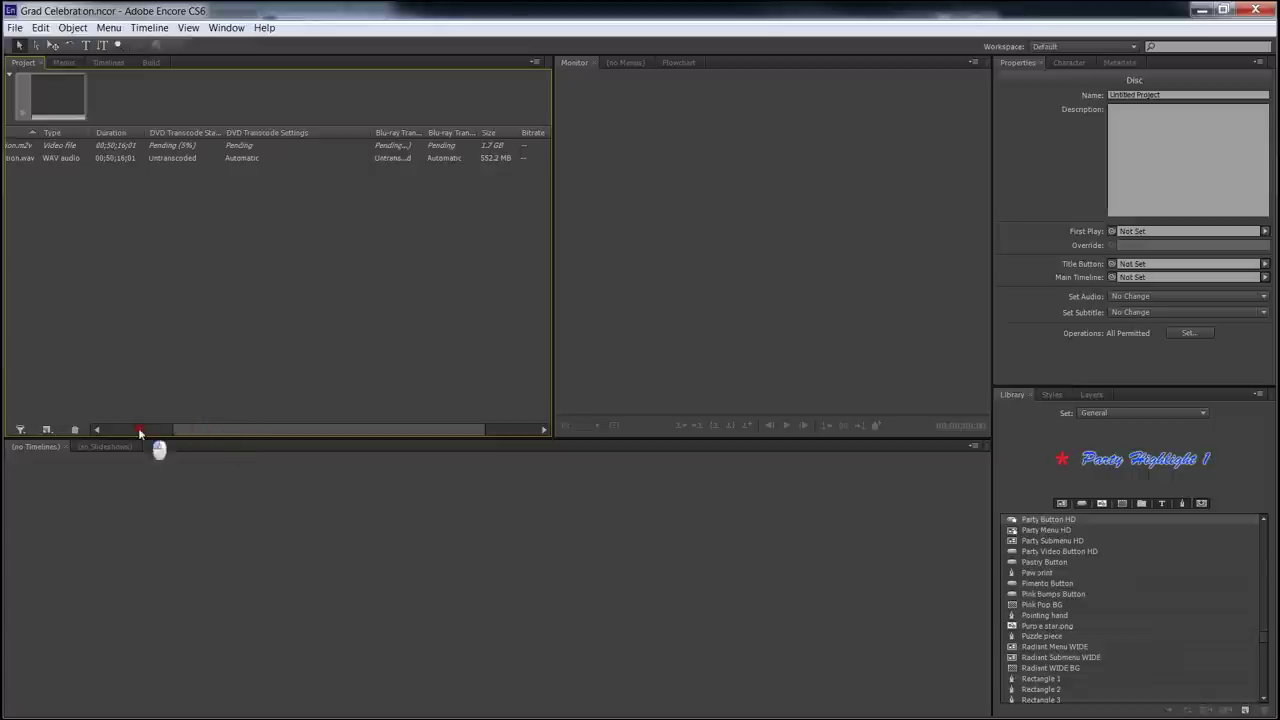
pyautogui.moveTo(177, 434); pyautogui.dragTo(189, 315)
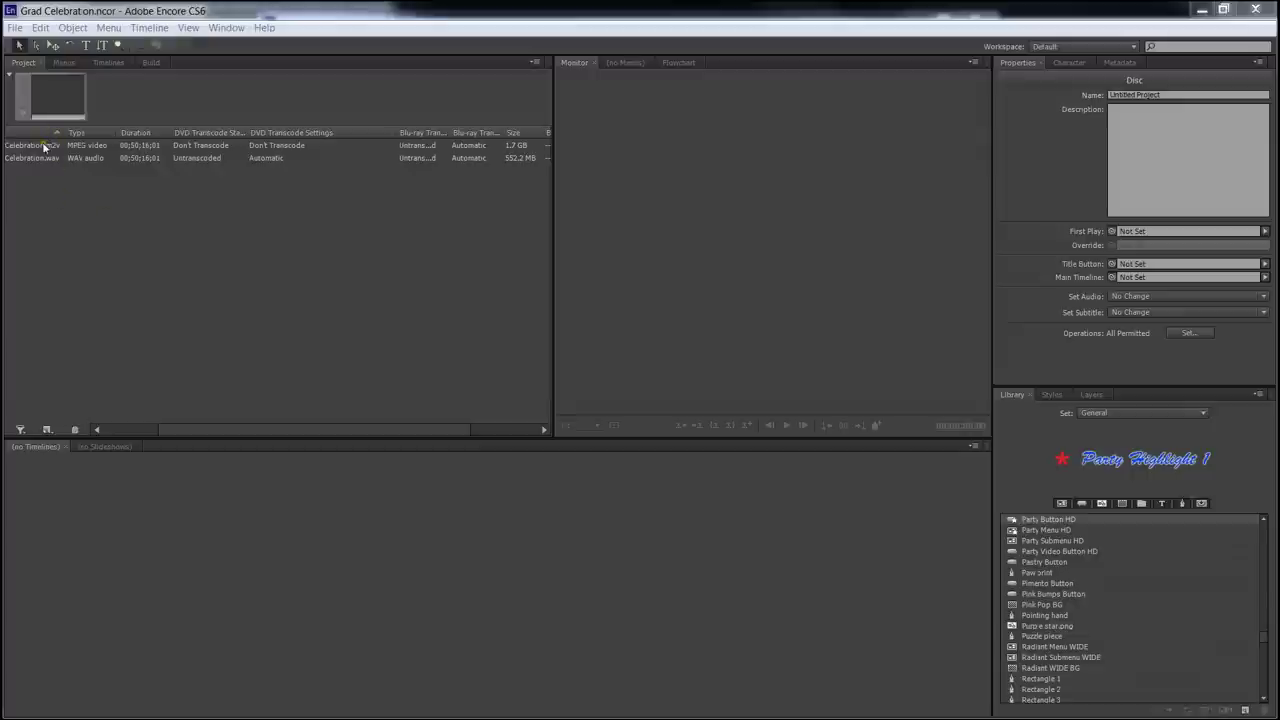
pyautogui.click(43, 145)
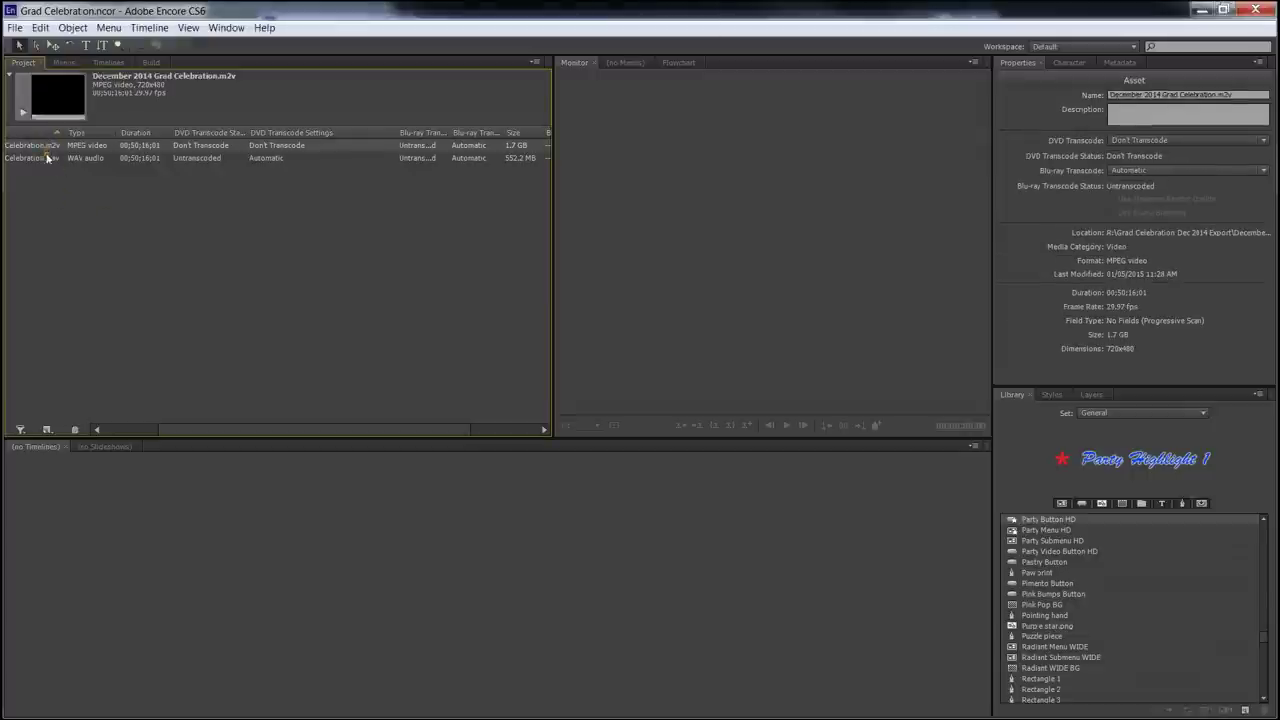
pyautogui.keyDown('shift'); pyautogui.click(38, 160); pyautogui.keyUp('shift')
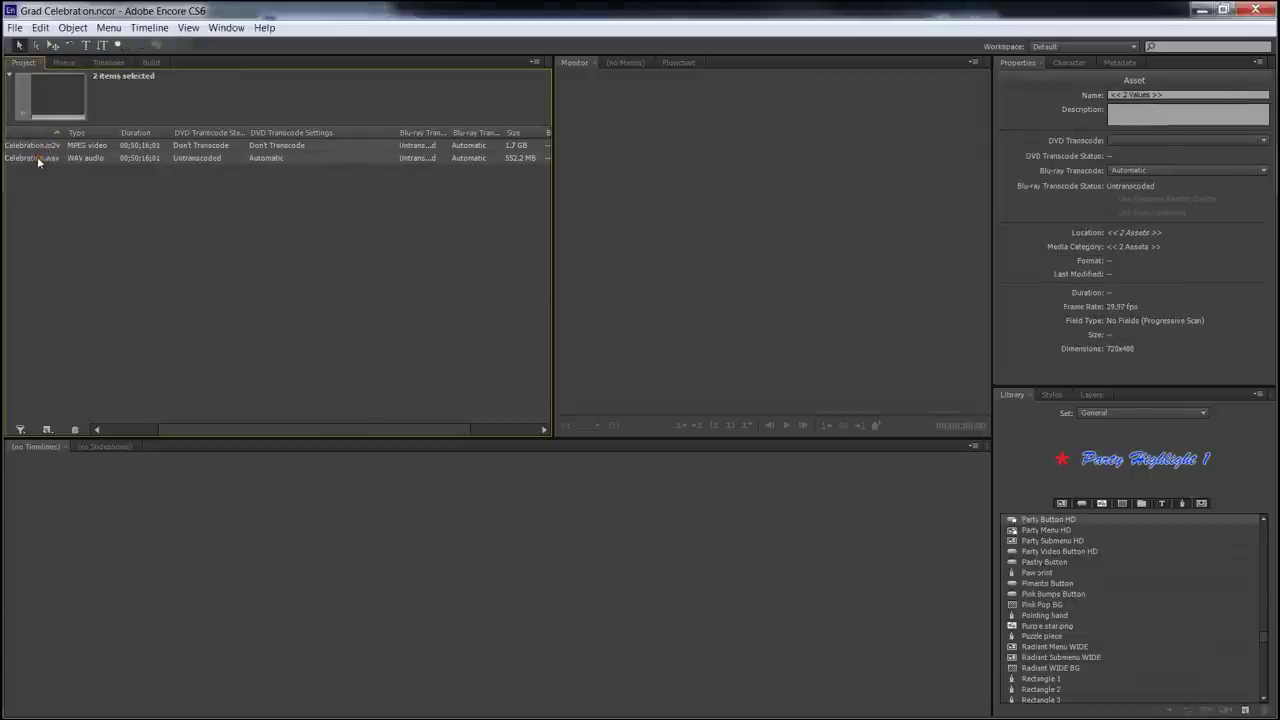
pyautogui.click(150, 27)
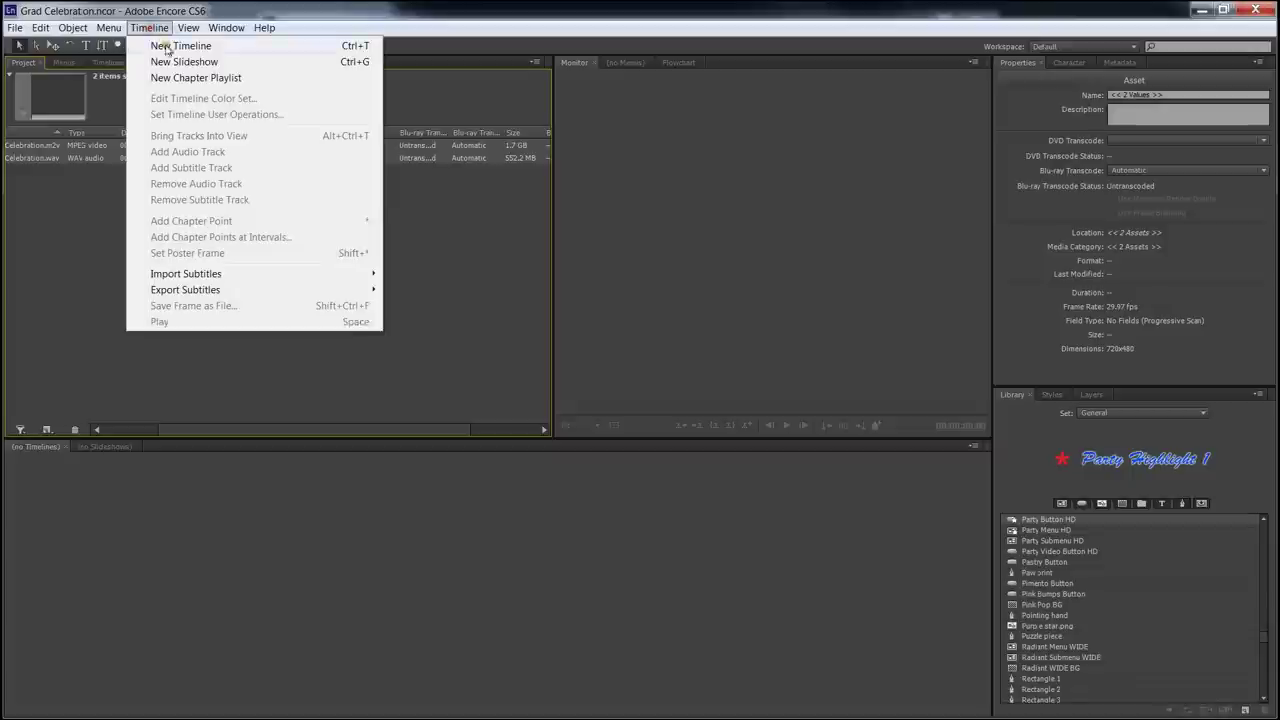
# - Make a new timeline from the two assets, scrub to preview it, then view the DVD Build settings
pyautogui.click(172, 46)
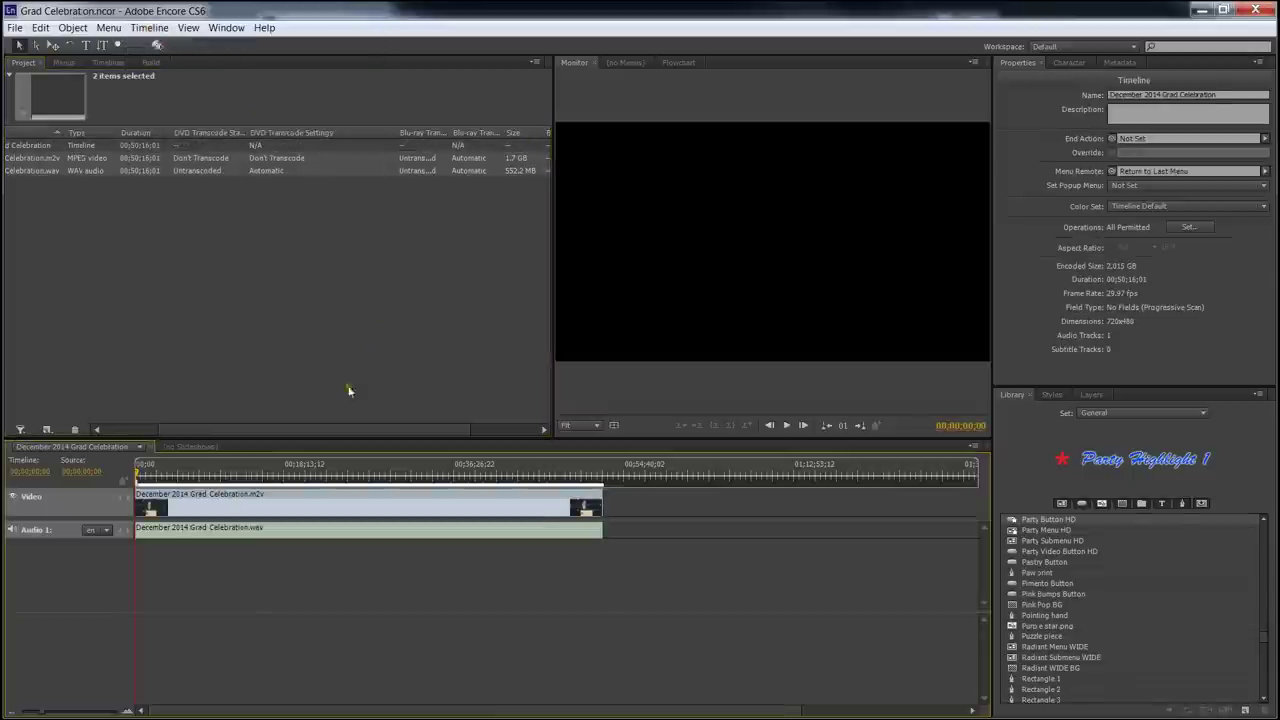
pyautogui.moveTo(166, 466); pyautogui.dragTo(135, 520)
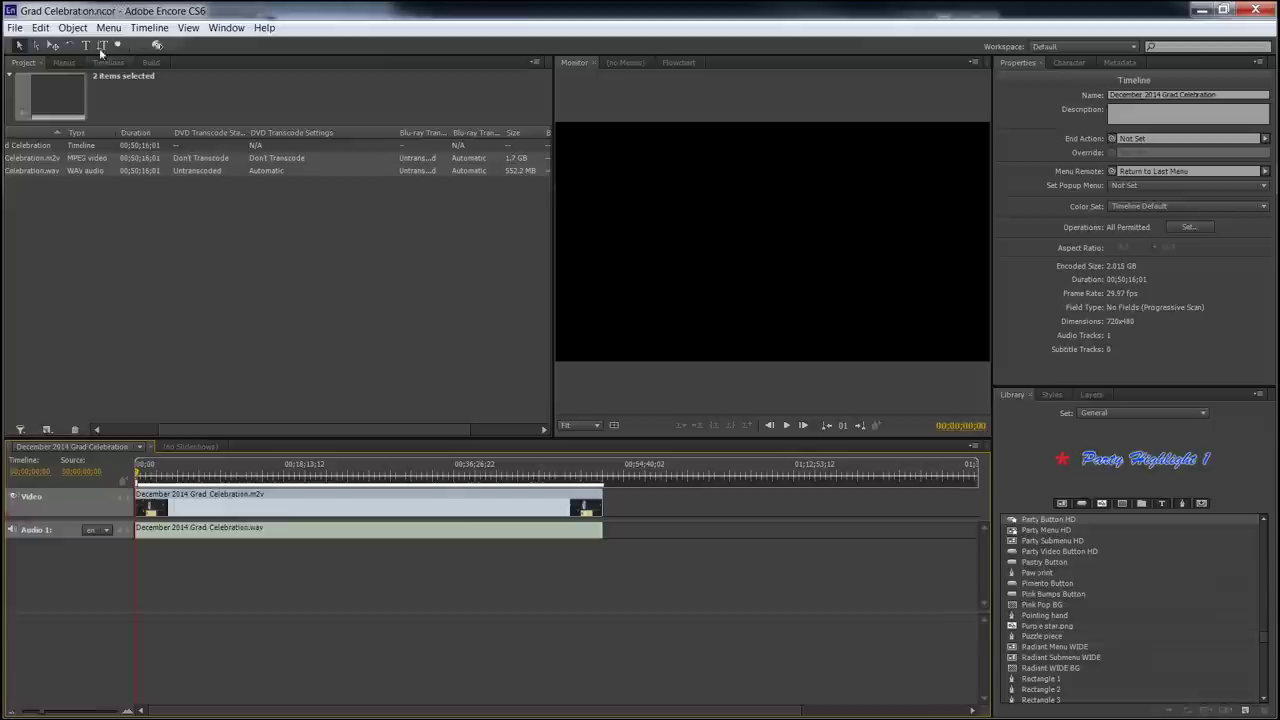
pyautogui.click(150, 62)
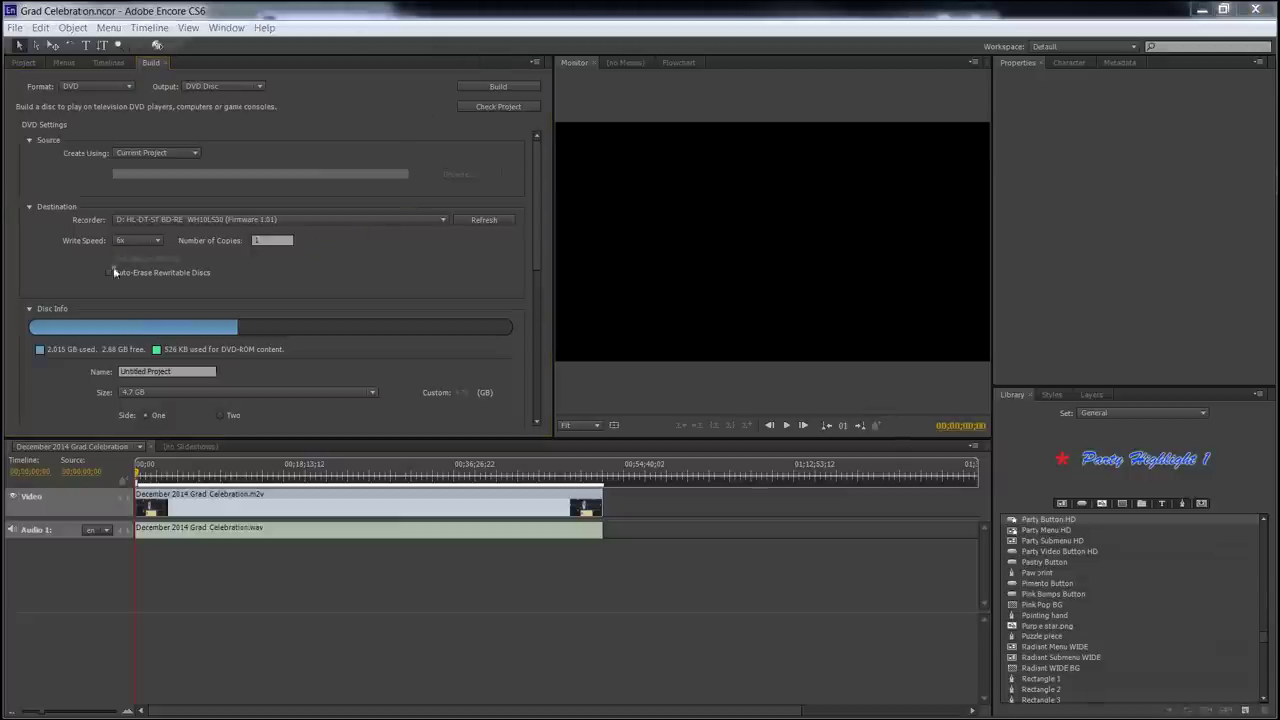
# - Name the disc 'Grad Celebration 2014' in the Build panel and start the DVD build
pyautogui.click(196, 372)
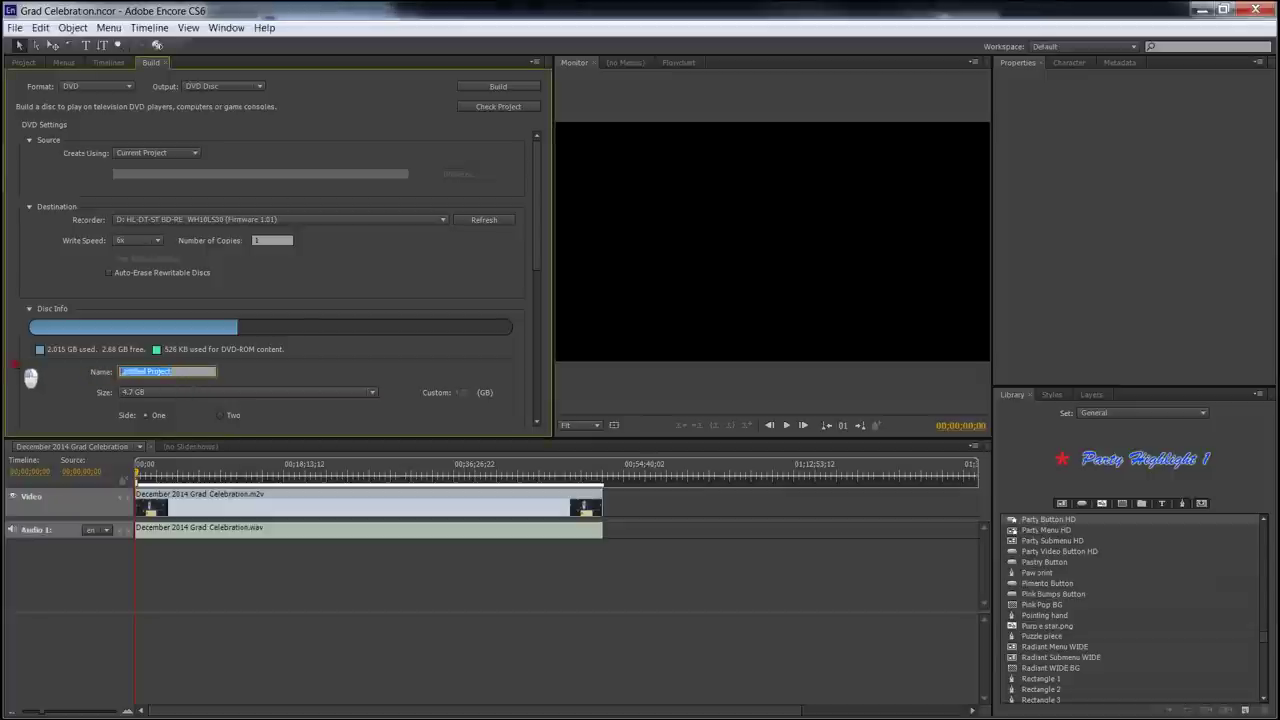
pyautogui.write('Grad Celebration 2014')
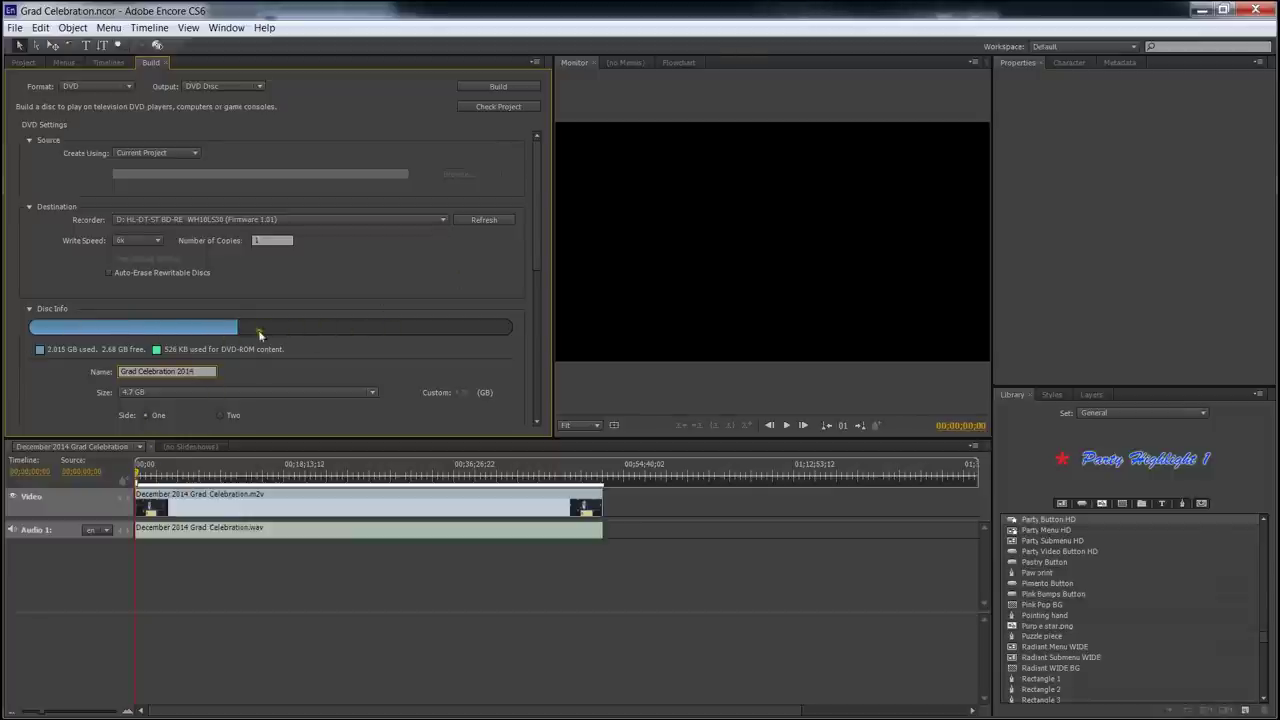
pyautogui.click(495, 87)
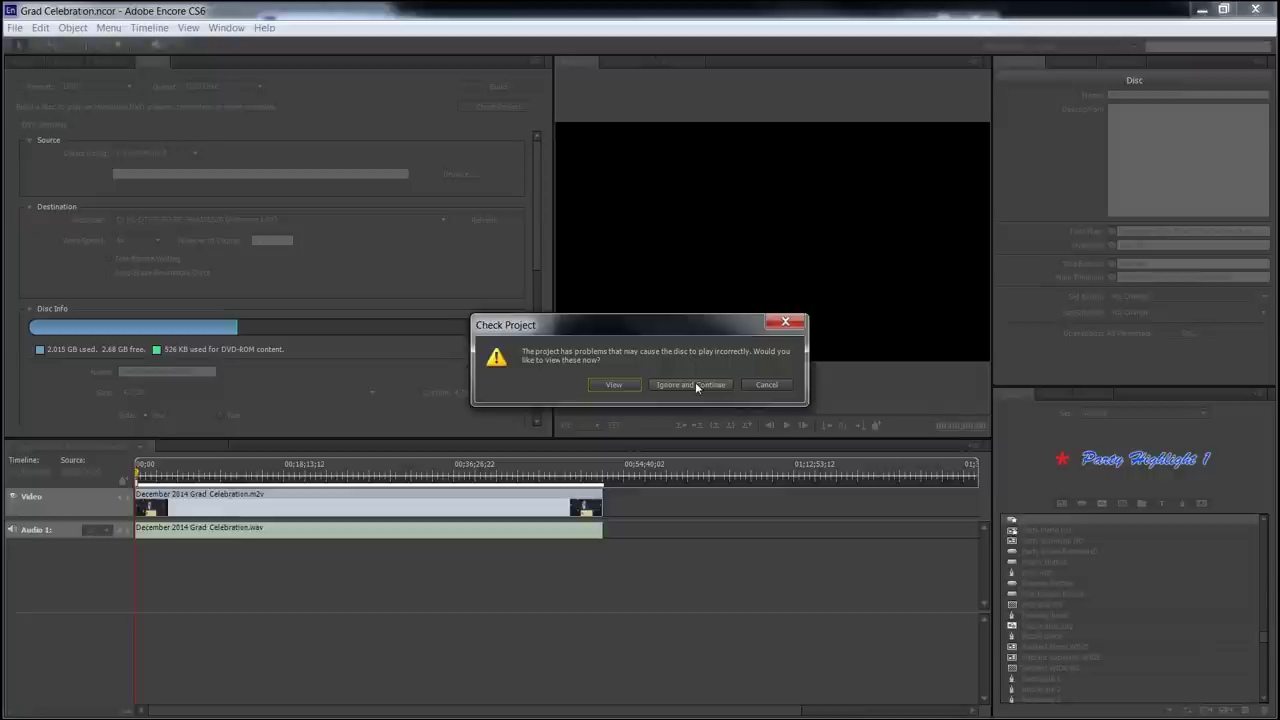
# - Ignore the Check Project warnings and continue the DVD build
pyautogui.click(697, 387)
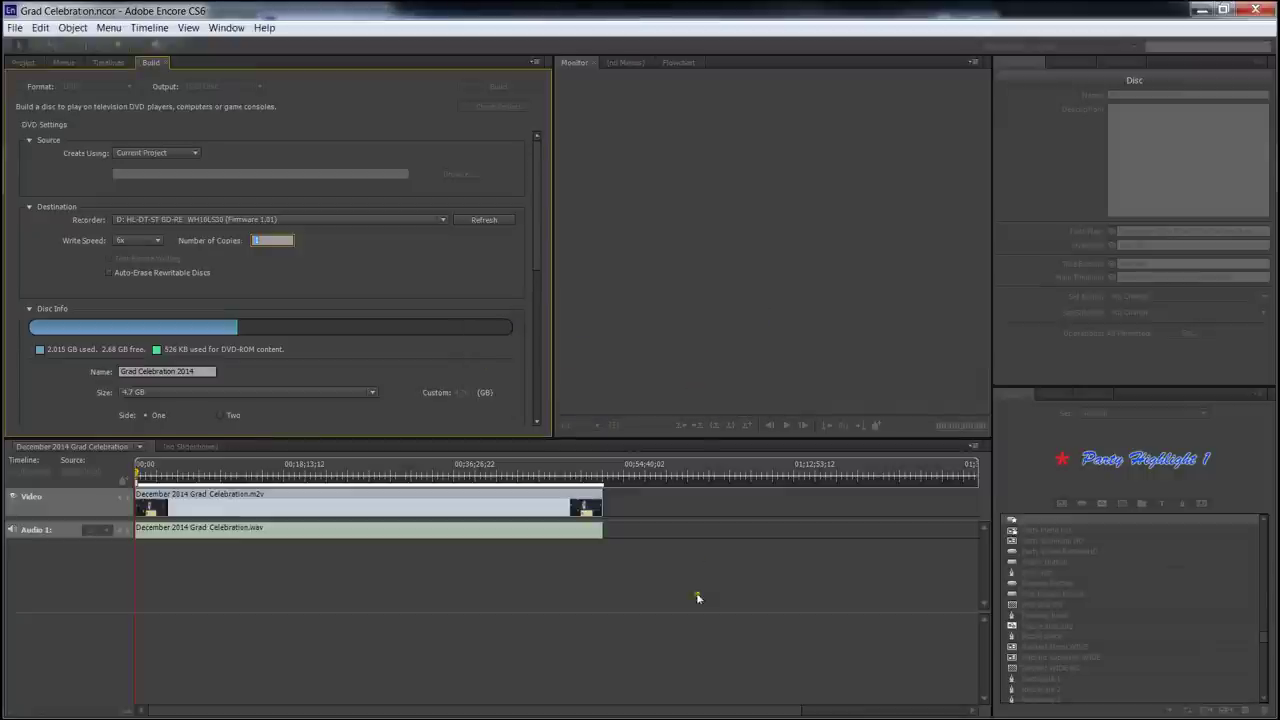